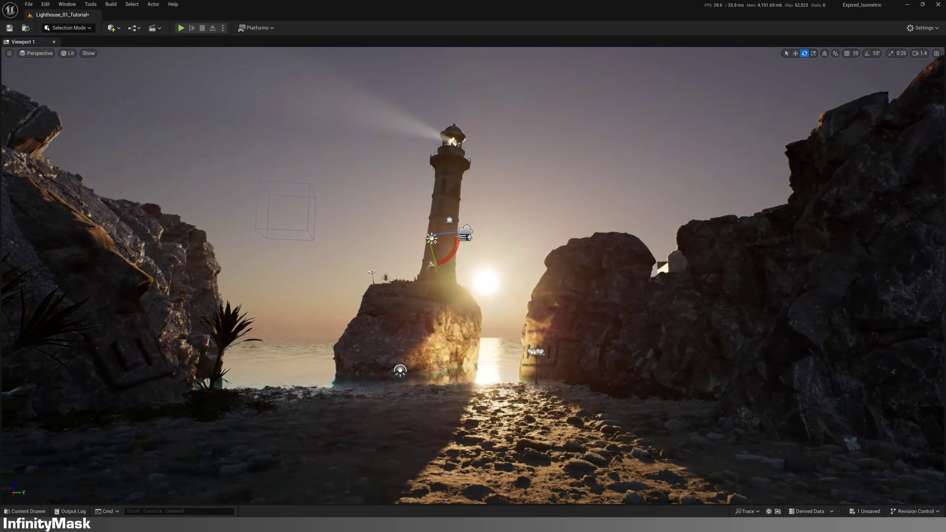
Switch the transform gizmo to world space and rotate the sun's directional light so it sits low over the water beside the lighthouse.
left_click(824, 53)
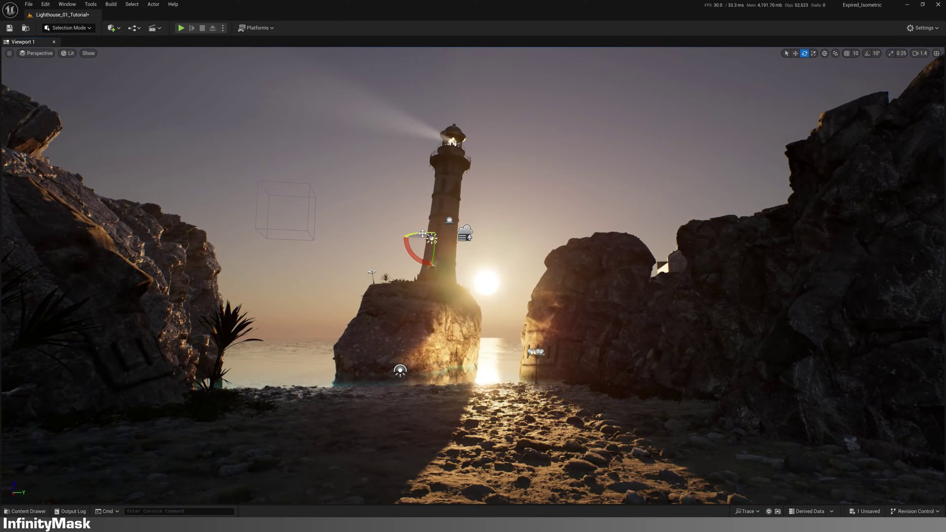
left_click_drag(422, 233, 422, 241)
key("d")
right_click_drag(422, 242, 386, 247)
key("w")
key("q")
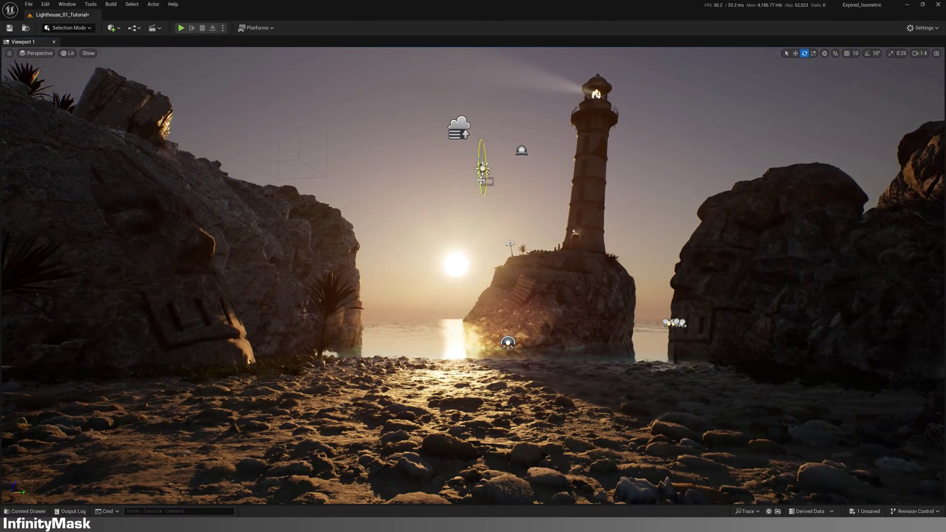
left_click_drag(481, 180, 482, 185)
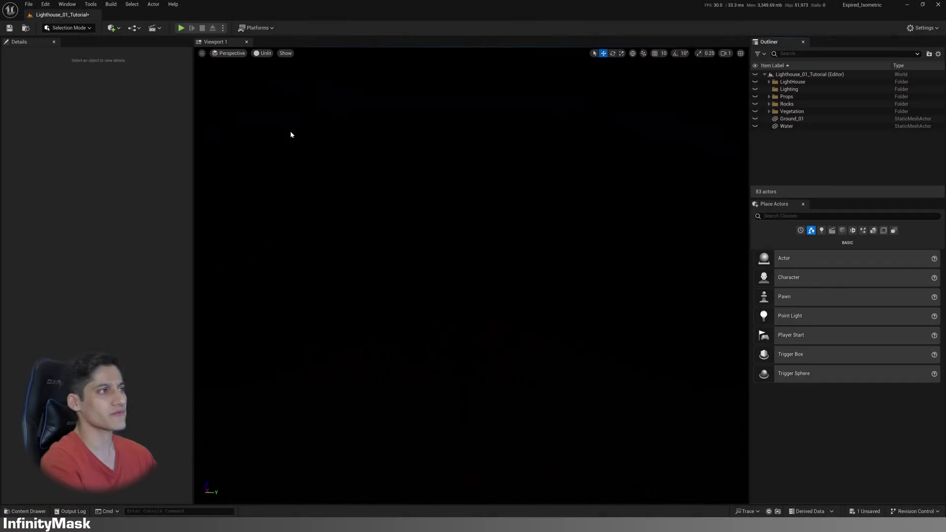
Unhide the Ground_01 and Water meshes so the beach and sea show in the scene.
left_click(264, 53)
left_click(359, 100)
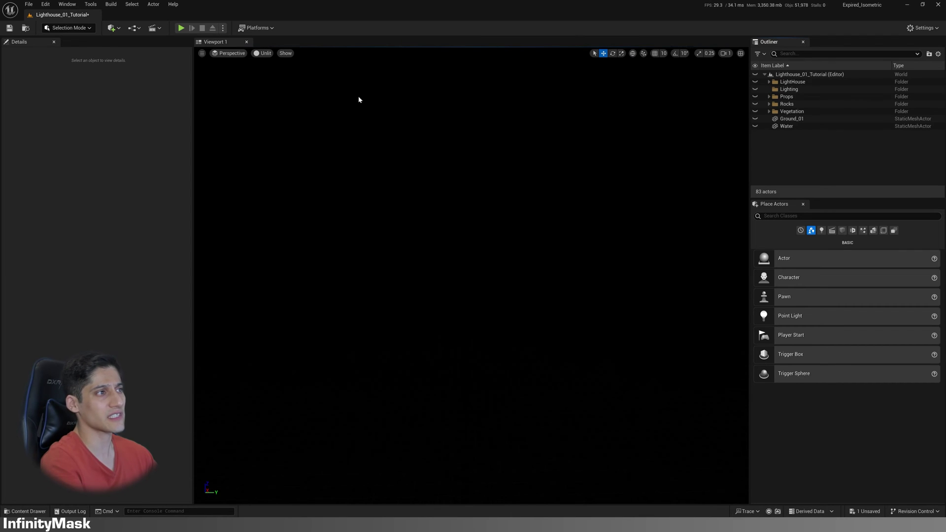
left_click(755, 119)
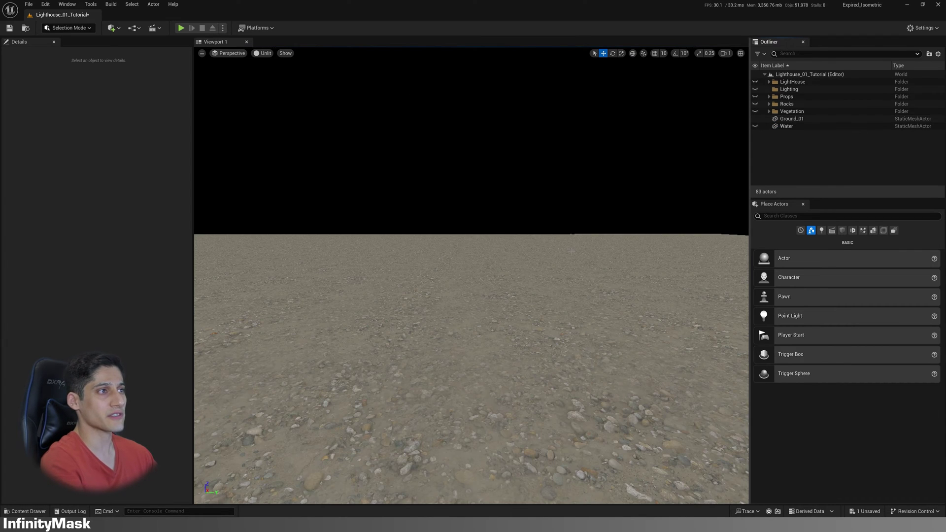
mouse_move(655, 182)
right_mouse_down()
mouse_move(671, 172)
mouse_move(656, 182)
right_mouse_up()
left_click(755, 126)
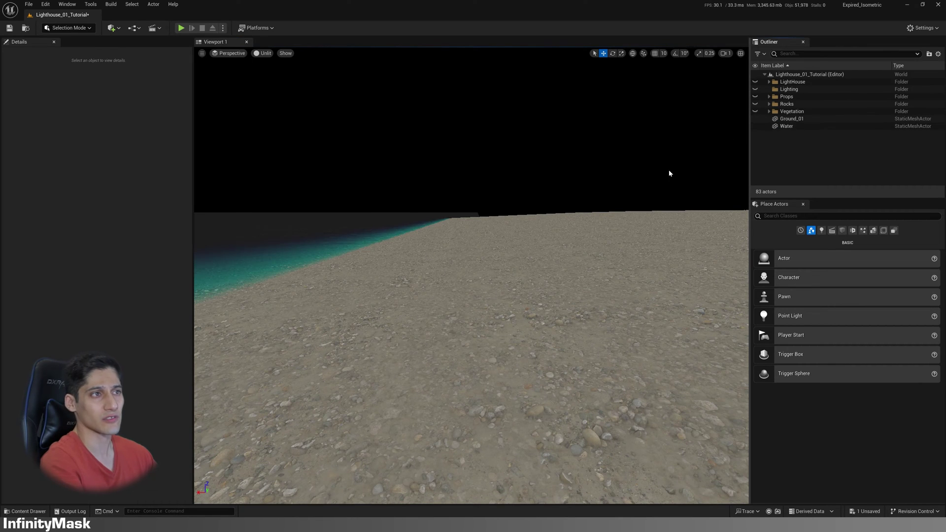
right_click_drag(655, 182, 655, 182)
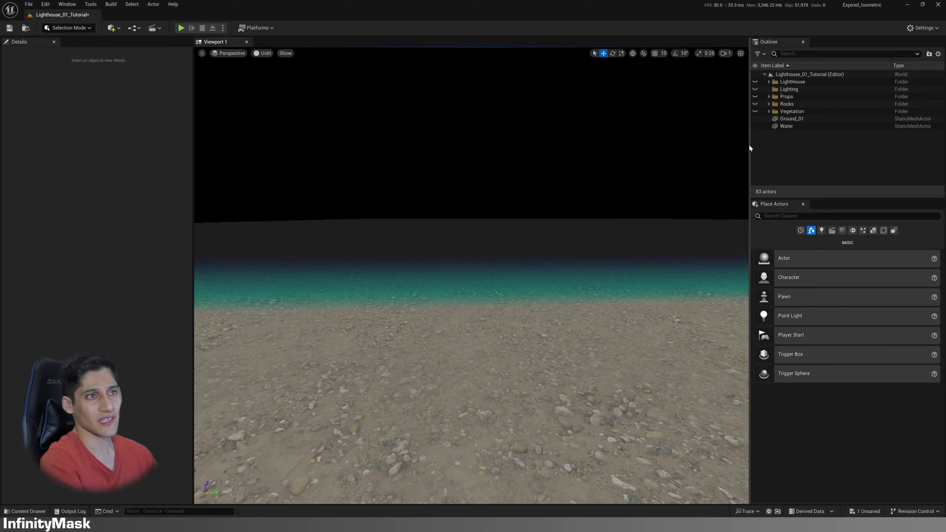
Unhide the Rocks, LightHouse, Props and Vegetation folders.
left_click(755, 104)
left_click(755, 97)
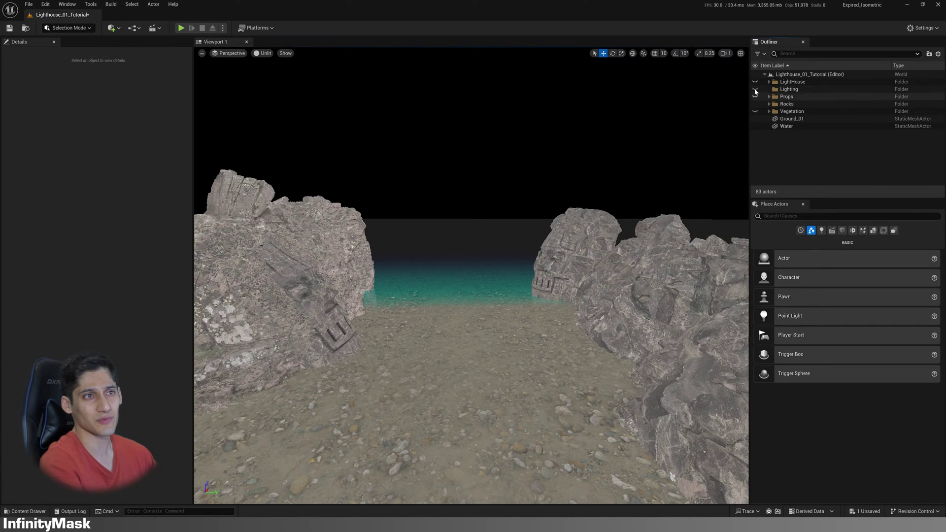
left_click(755, 82)
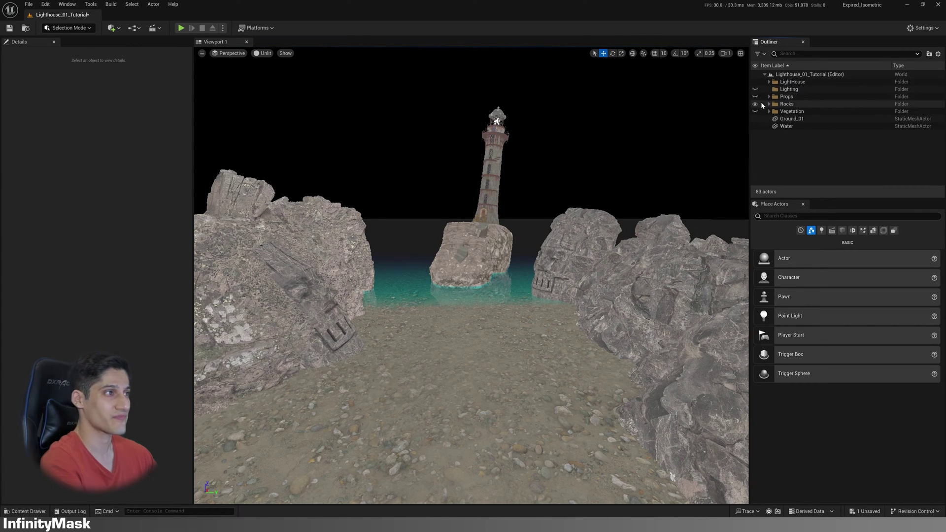
left_click(755, 96)
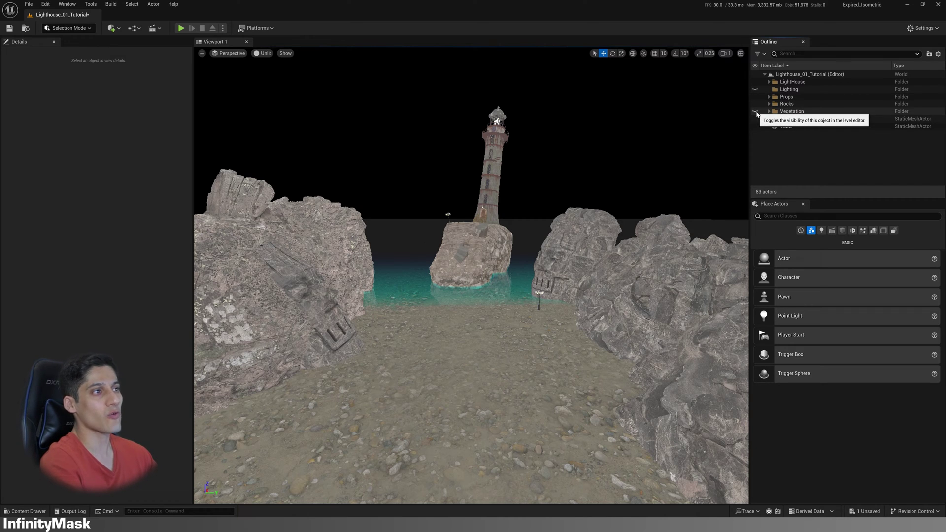
left_click(756, 112)
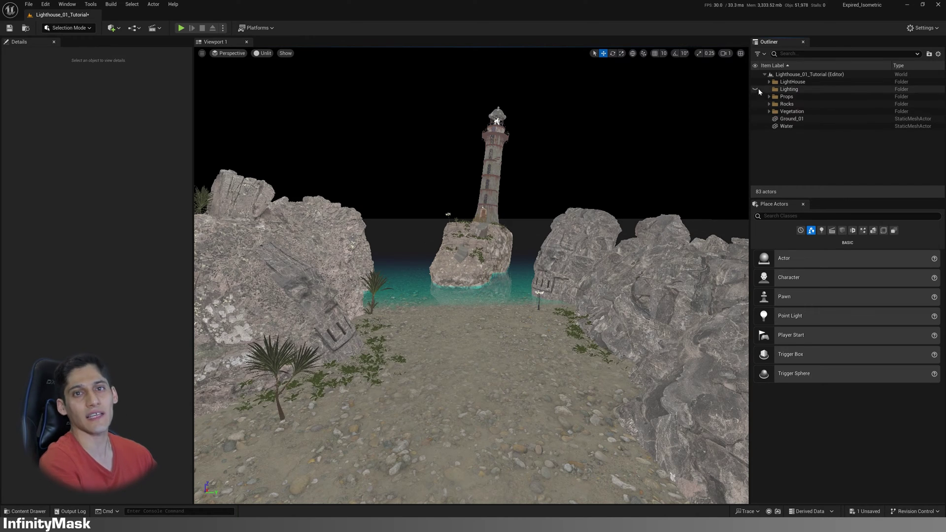
Find the Directional Light actor with the search "direc" and place one on the sand in front of the lighthouse.
left_click(790, 90)
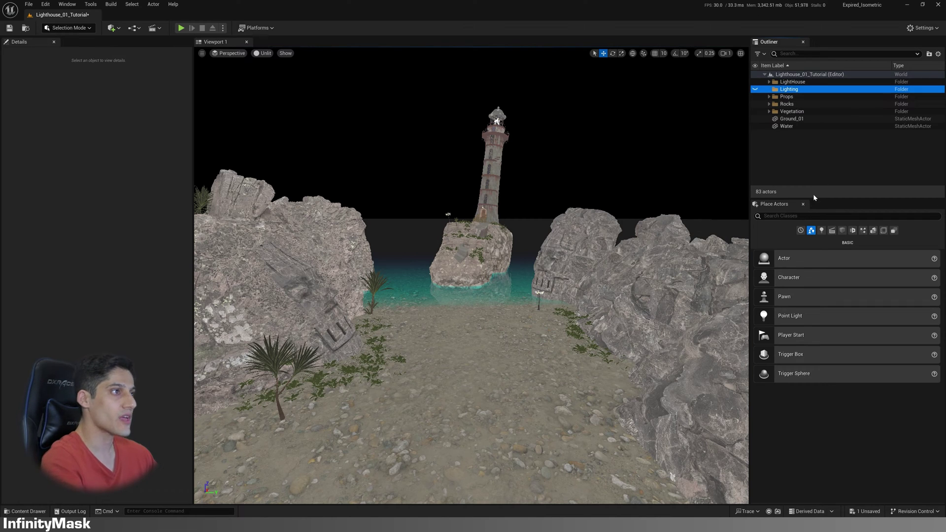
left_click(809, 217)
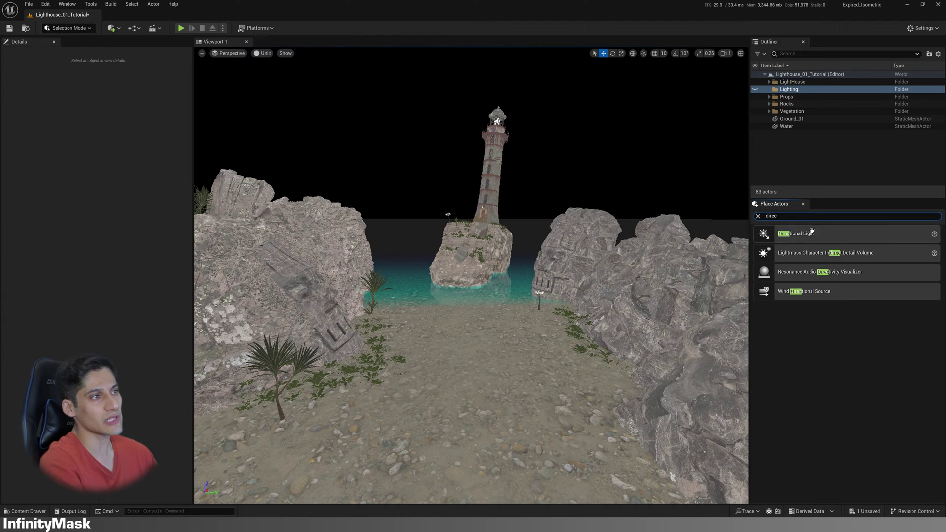
left_click_drag(799, 234, 560, 330)
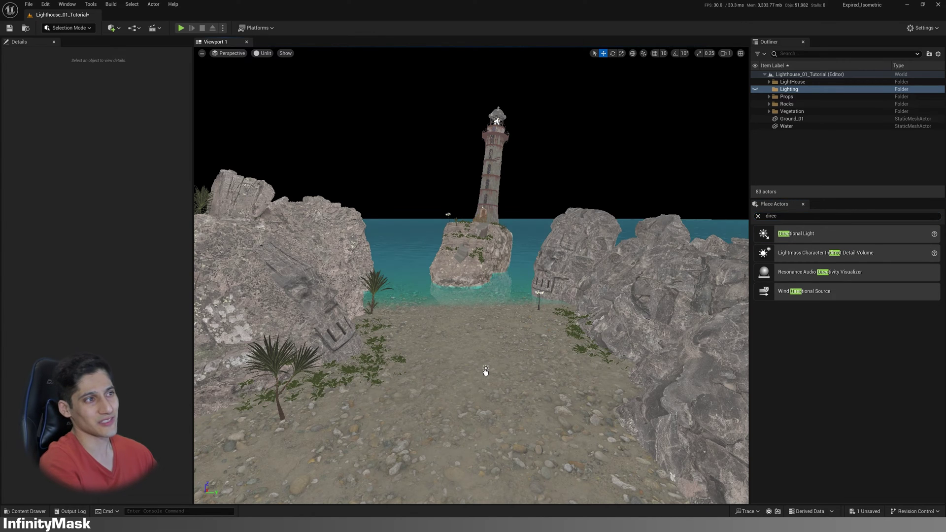
left_click_drag(485, 371, 486, 369)
Switch the viewport to Lit shading and rotate the directional light about the vertical axis to about -146°.
left_click(261, 53)
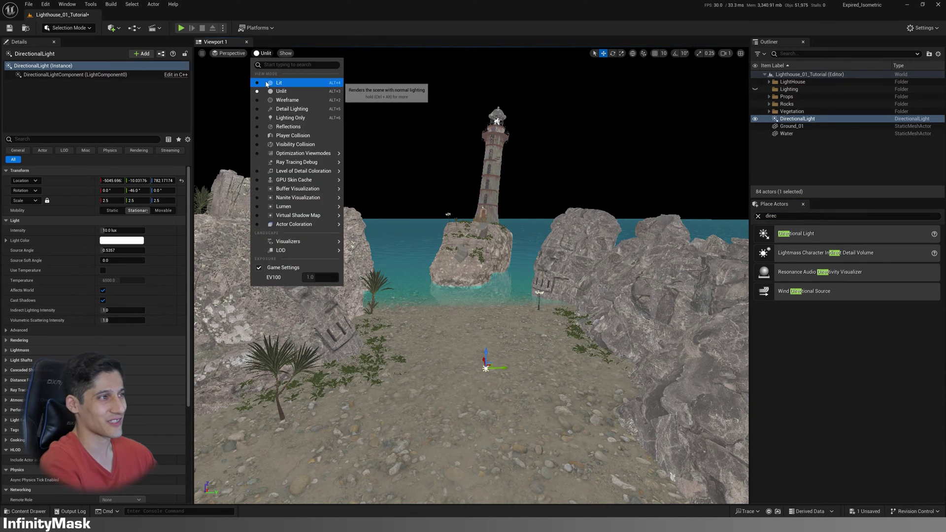
left_click(276, 83)
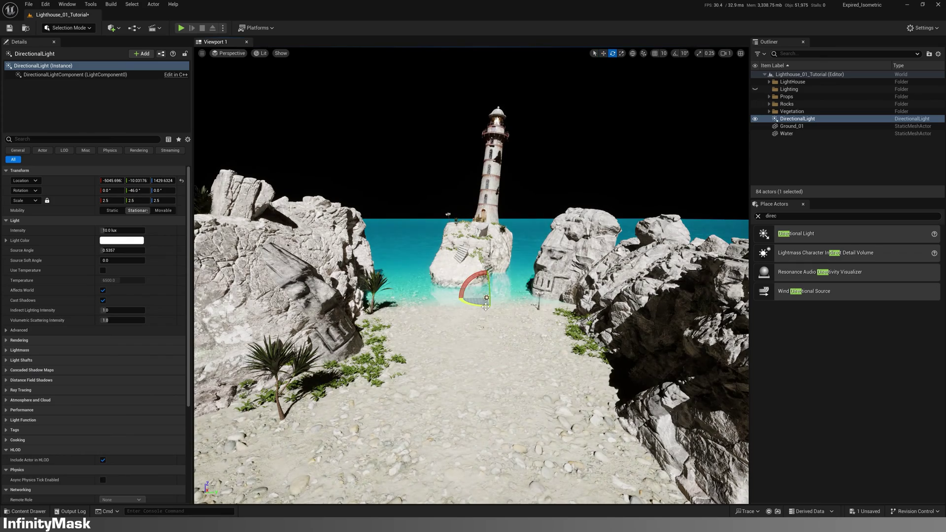
left_click_drag(486, 307, 416, 310)
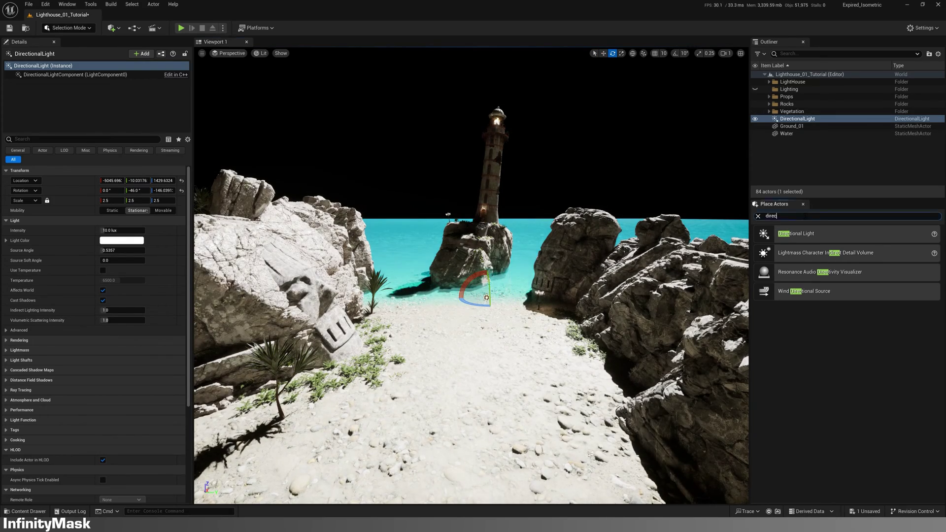
Search the placeable actors for "sky" and add a Sky Light and a Sky Atmosphere to the beach.
left_click(805, 215)
type("sky")
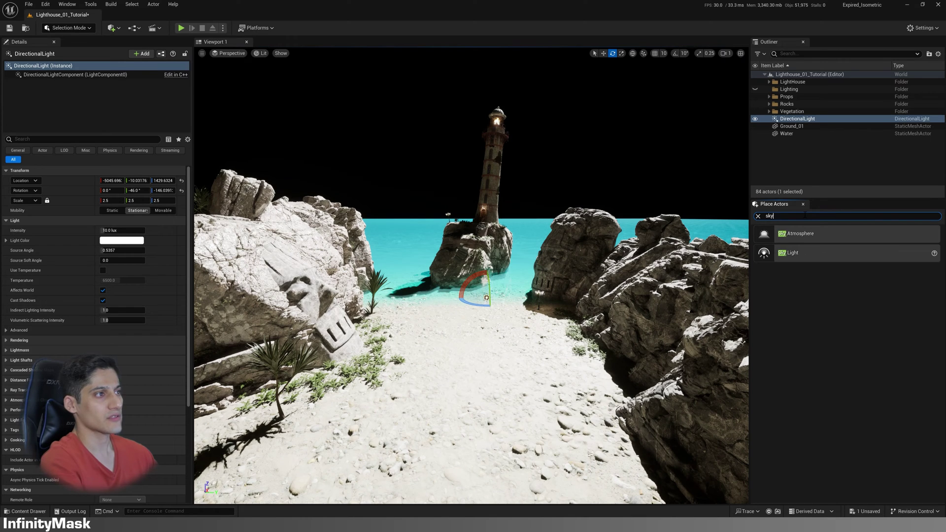
left_click_drag(801, 250, 525, 345)
key("w")
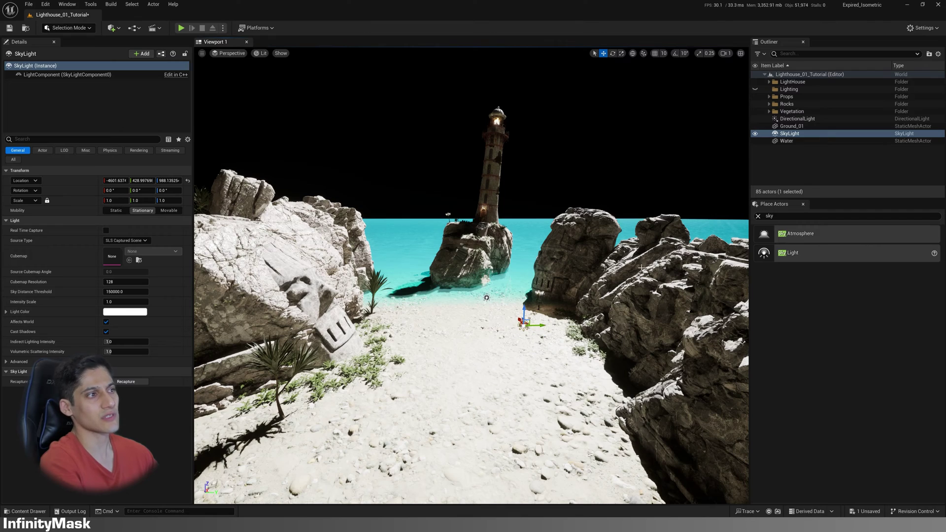
left_click_drag(803, 236, 490, 340)
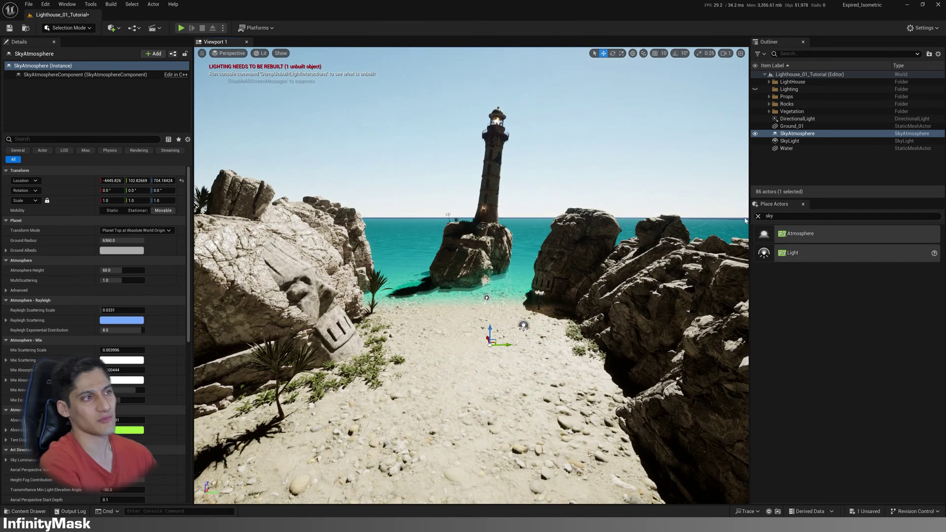
Add an Exponential Height Fog and a Post Process Volume to the scene above the beach.
type("expo")
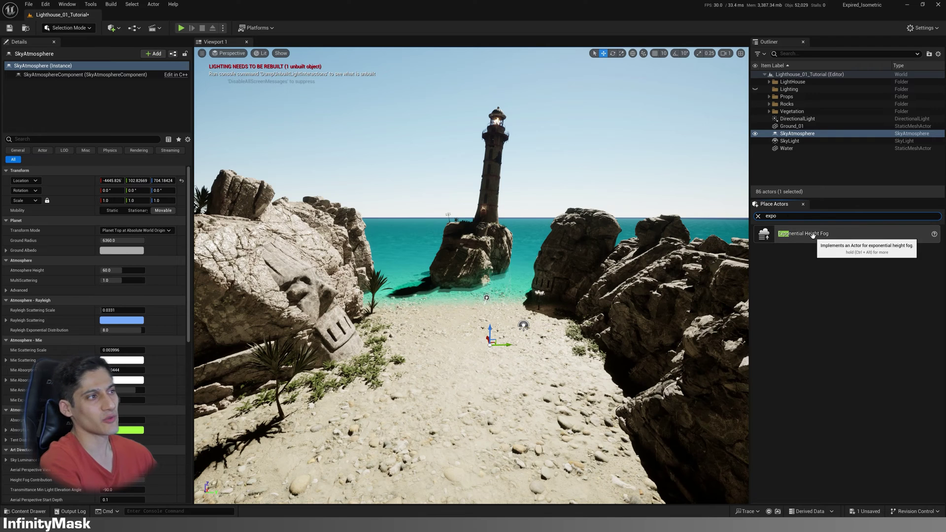
left_click_drag(813, 236, 412, 348)
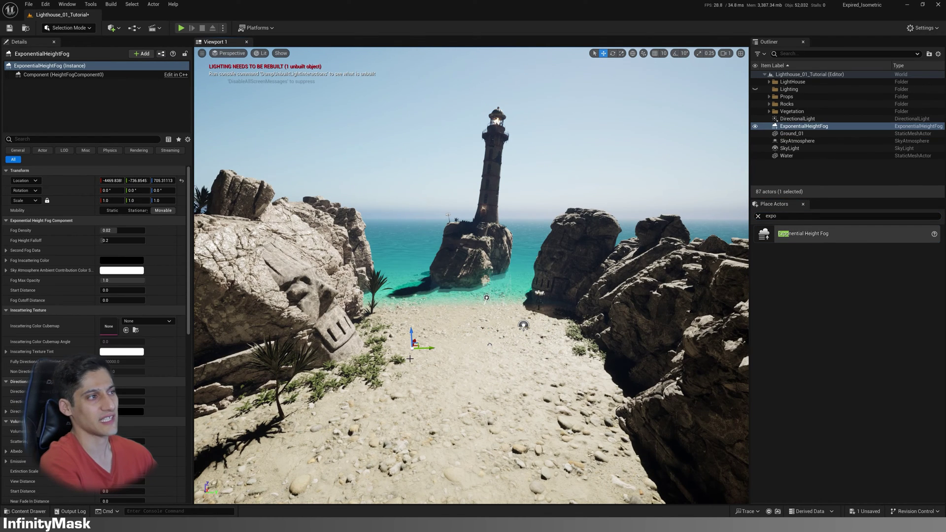
left_click(809, 217)
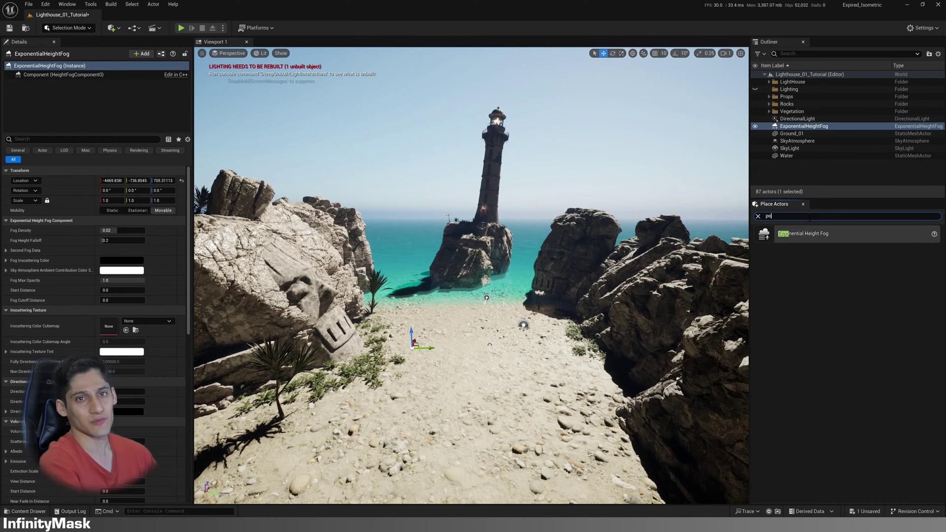
left_click_drag(803, 233, 462, 373)
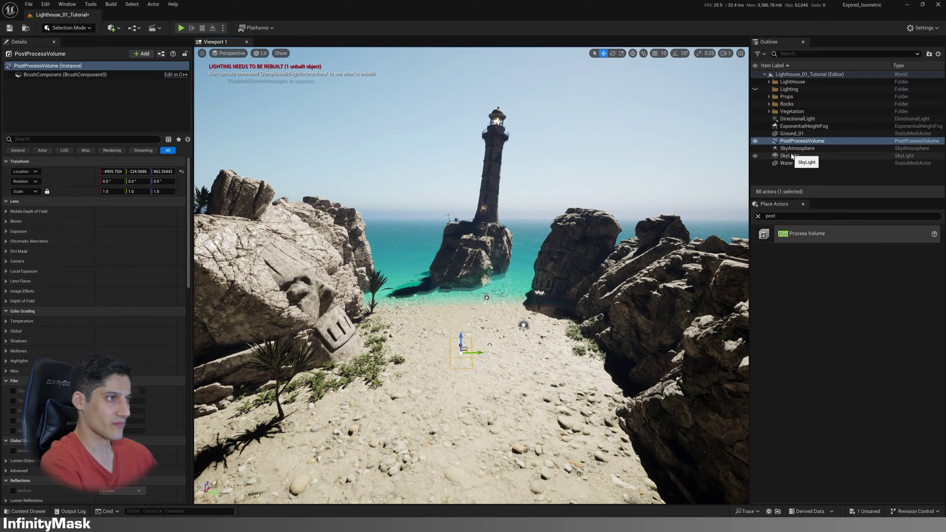
Select the directional light, height fog, post process volume, sky atmosphere and sky light together and move them into the Lighting folder.
left_click(791, 156, "ctrl")
left_click(796, 149, "ctrl")
left_click(794, 127, "ctrl")
left_click(795, 120, "ctrl")
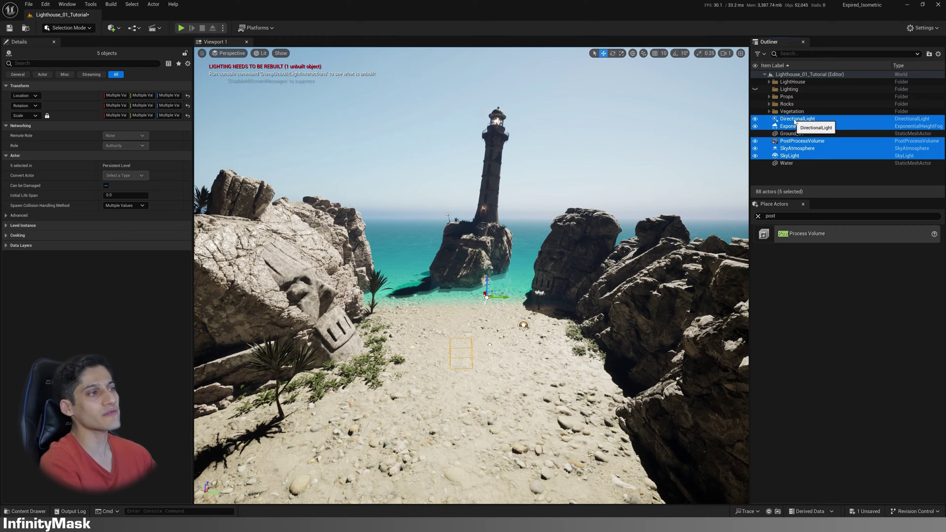
left_click_drag(794, 121, 792, 91)
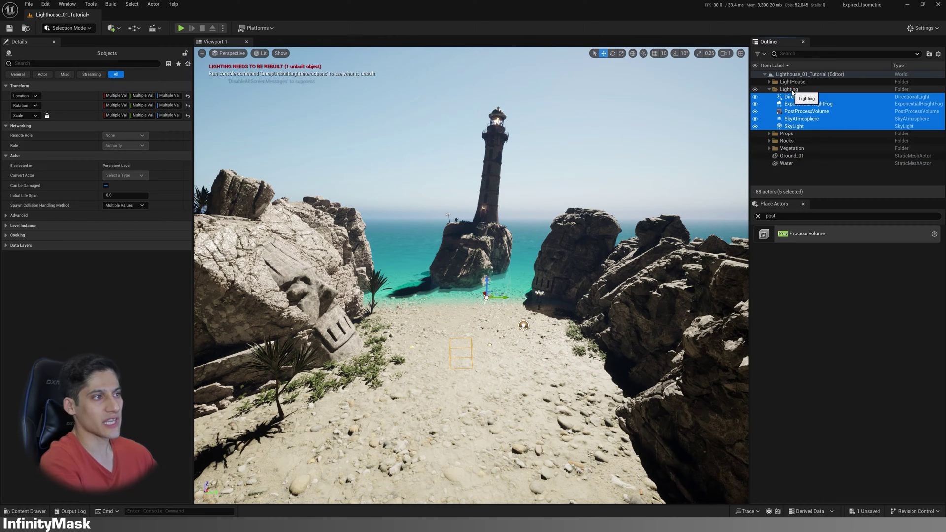
Select the directional light and dock its Details panel alongside Place Actors.
left_click(802, 97)
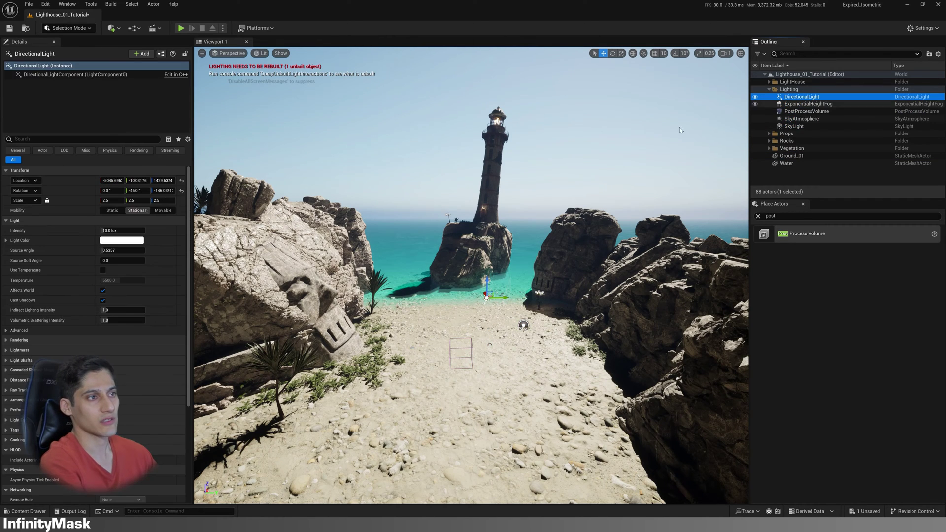
left_click_drag(22, 44, 788, 206)
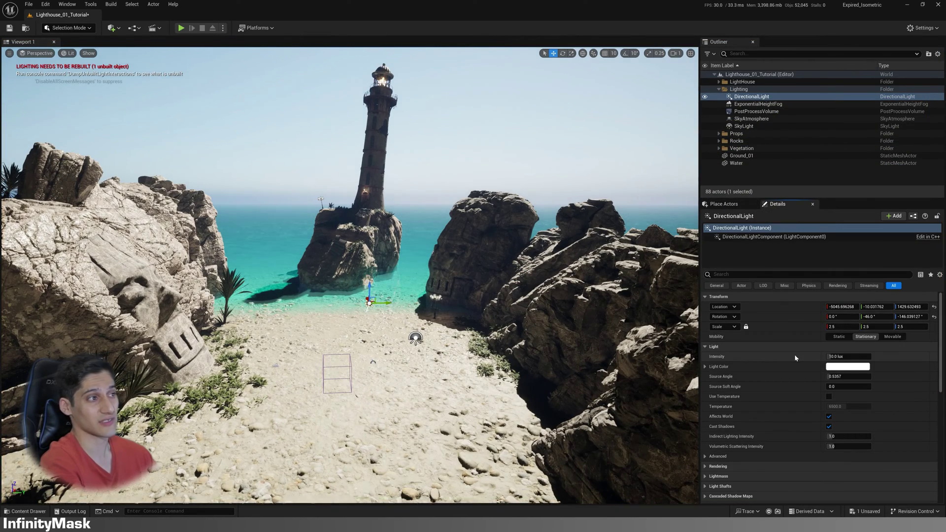
Enable Infinite Extent (Unbound) on the post process volume.
left_click(756, 112)
scroll(796, 409, "down", 15)
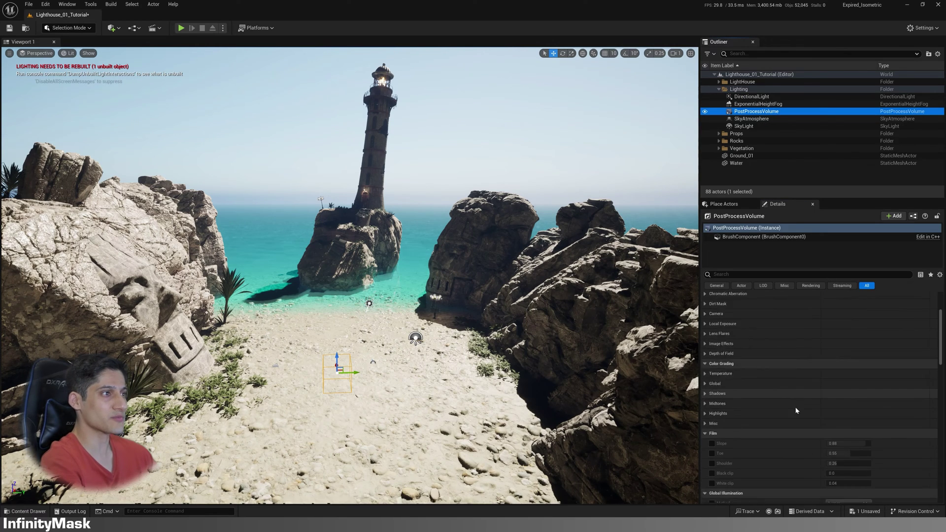
scroll(795, 408, "down", 15)
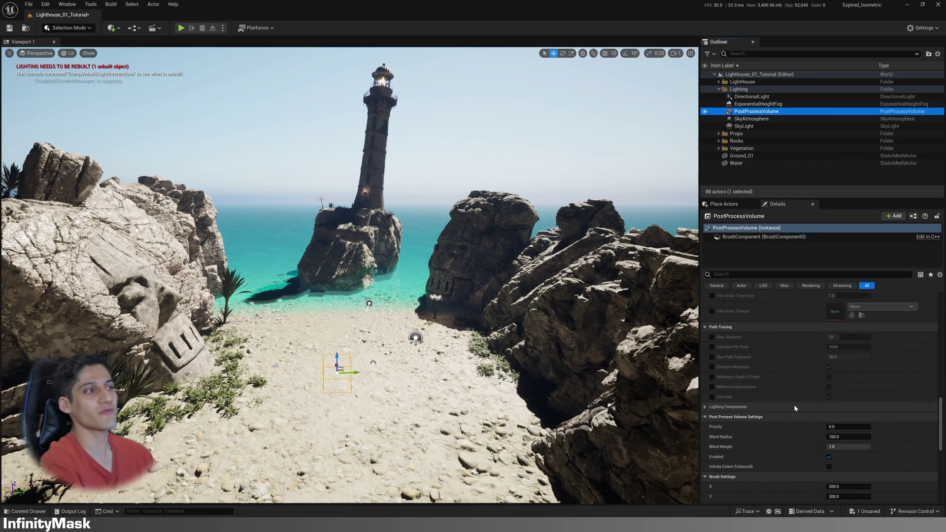
scroll(794, 407, "down", 2)
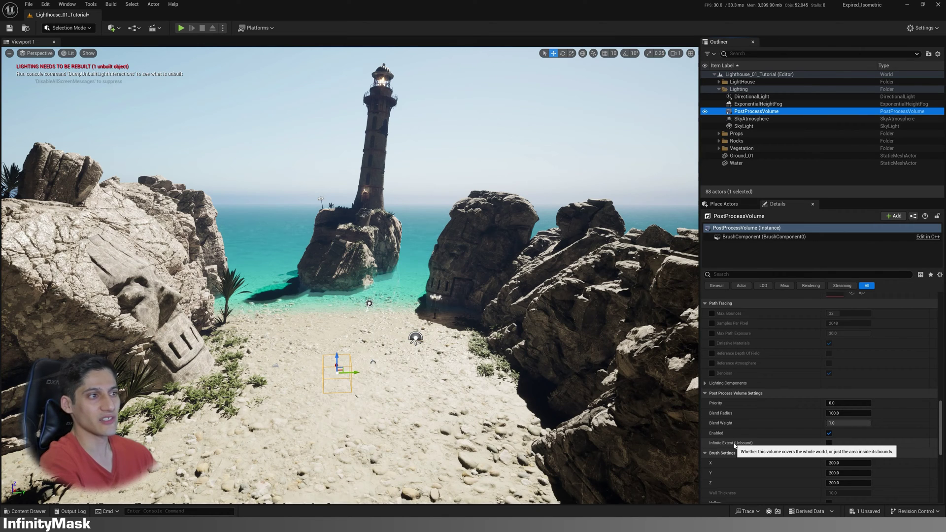
left_click(830, 444)
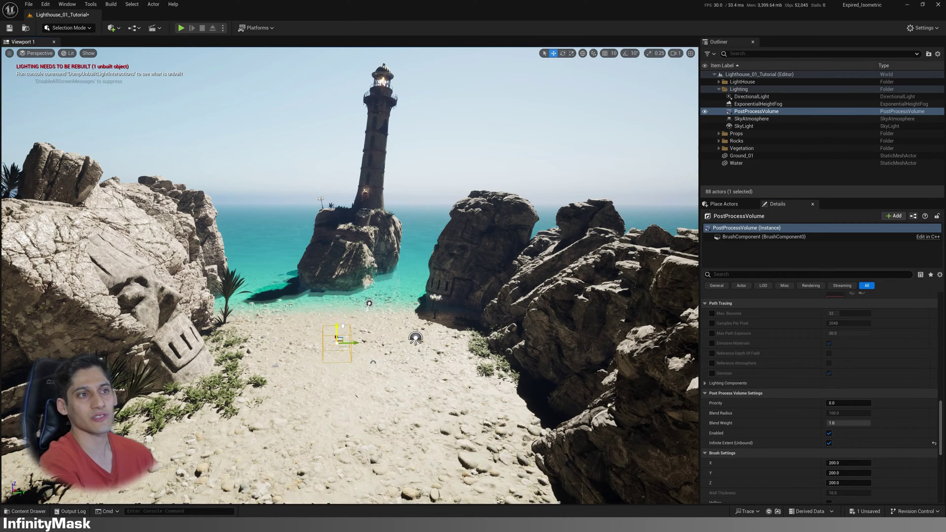
Enable Volumetric Fog on the exponential height fog.
right_click_drag(345, 316, 393, 289)
right_click_drag(588, 316, 588, 316)
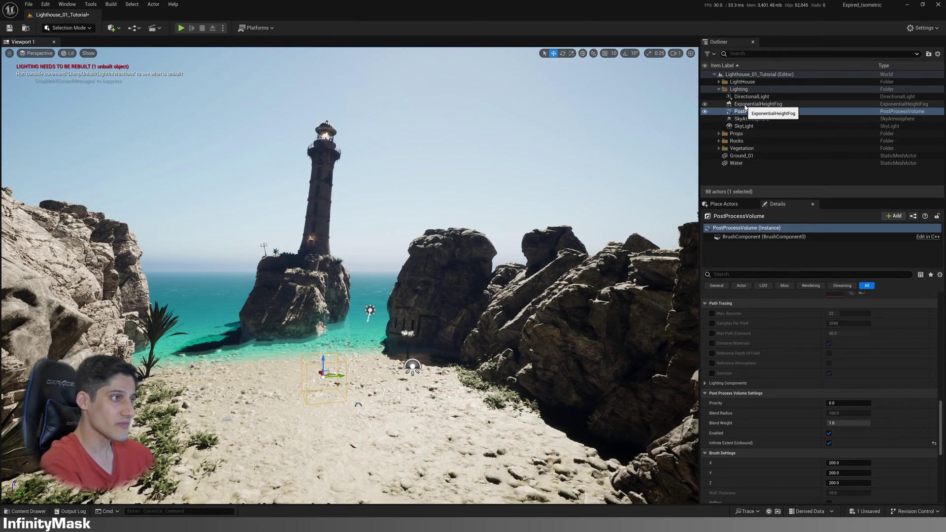
left_click(746, 104)
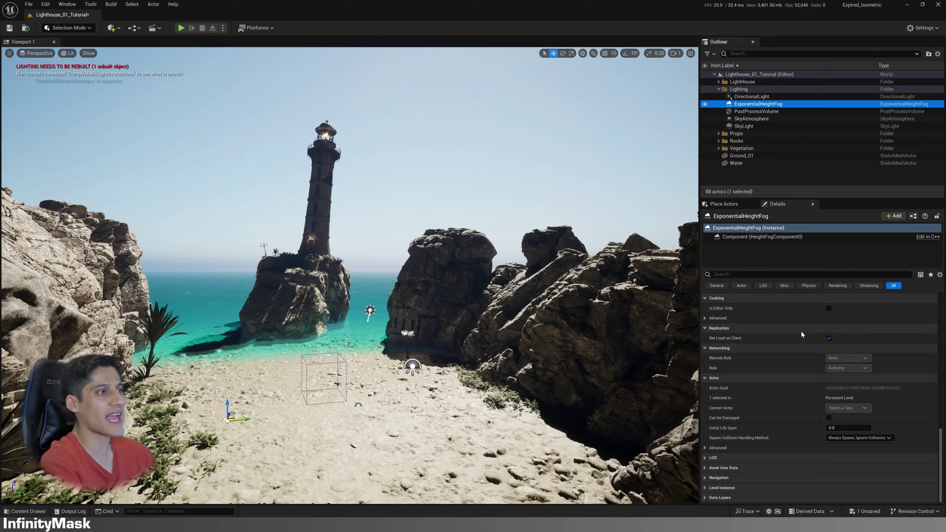
scroll(800, 333, "up", 10)
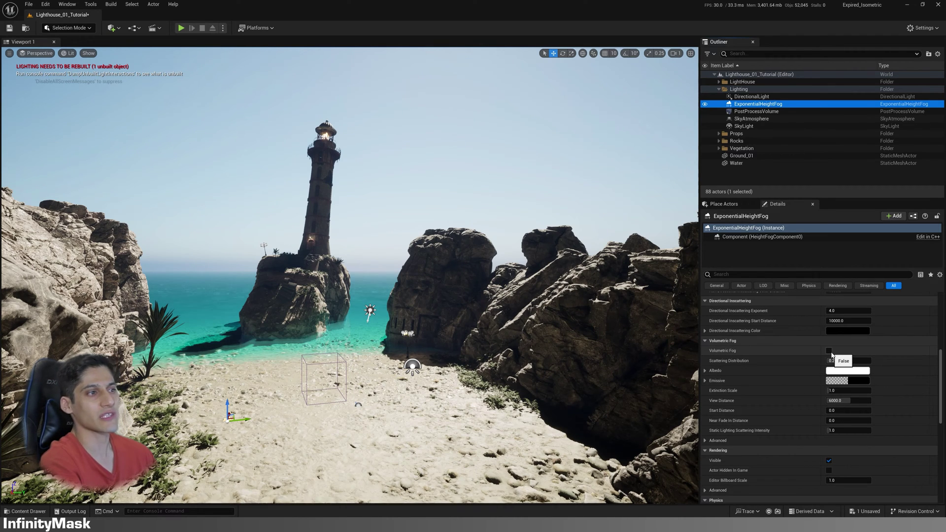
left_click(829, 351)
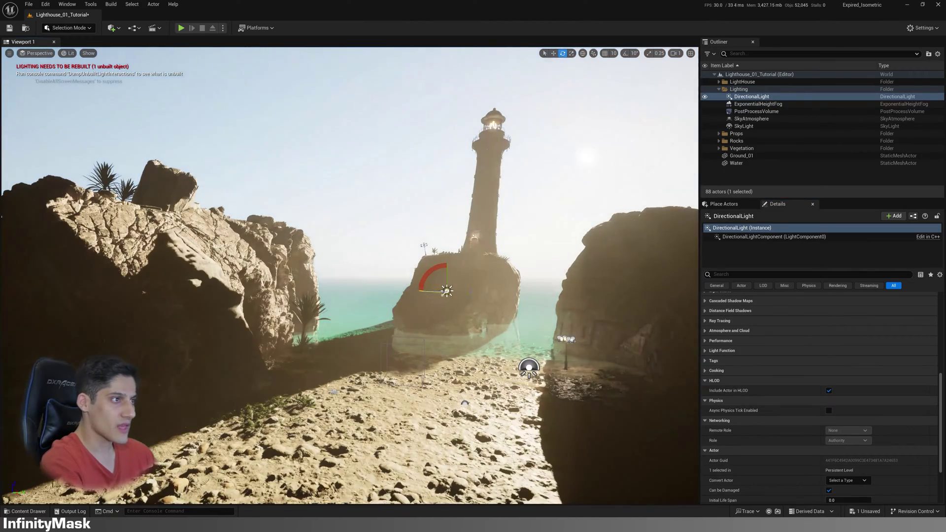
Try source angles of 1, 3 and 2 on the directional light to compare the size of the sun disc.
scroll(847, 360, "up", 5)
left_click(847, 358)
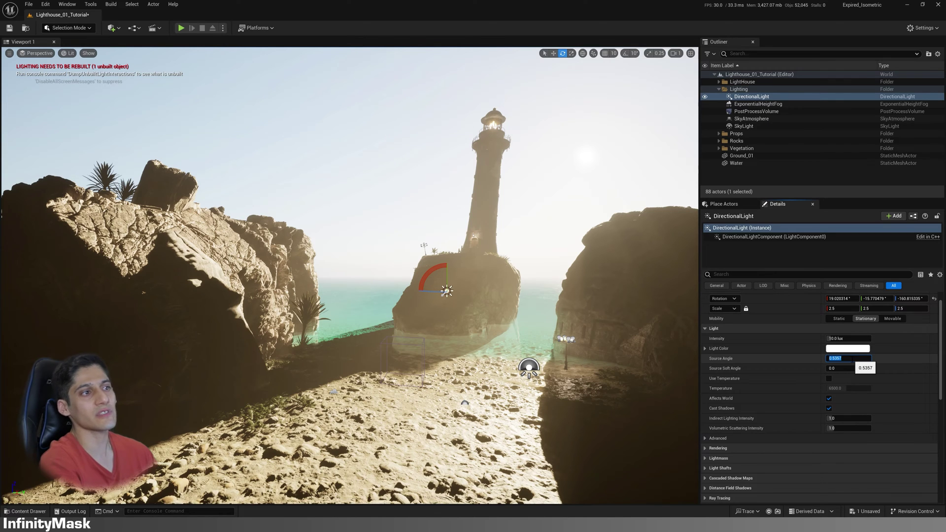
key("Return")
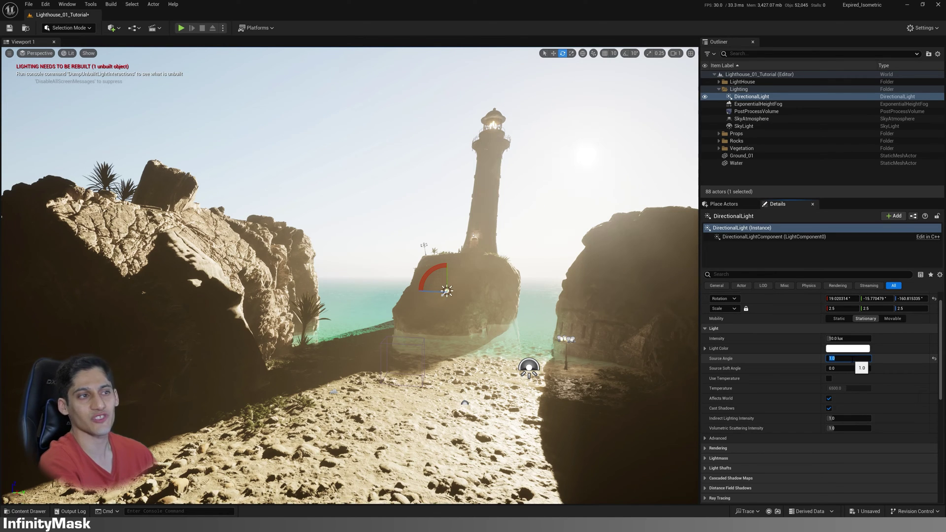
key("Return")
key("Return")
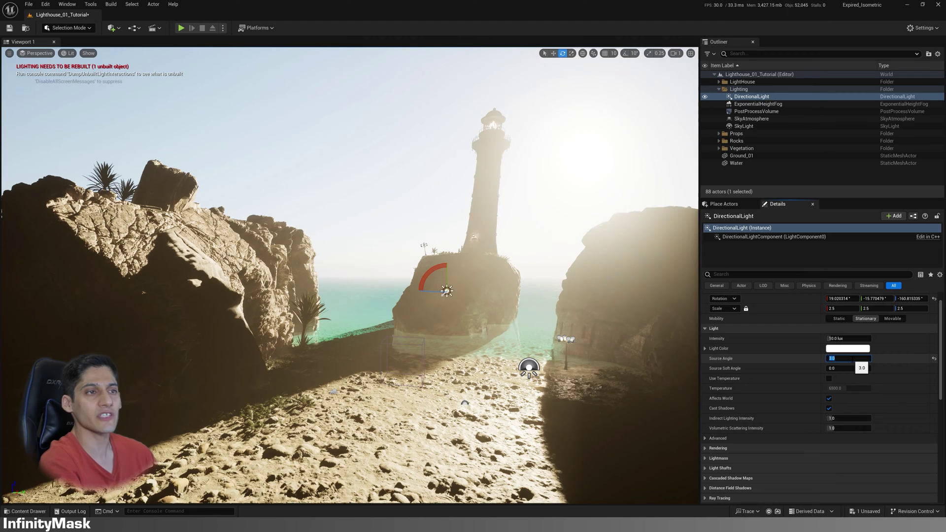
type("1")
key("Return")
type("2")
key("Return")
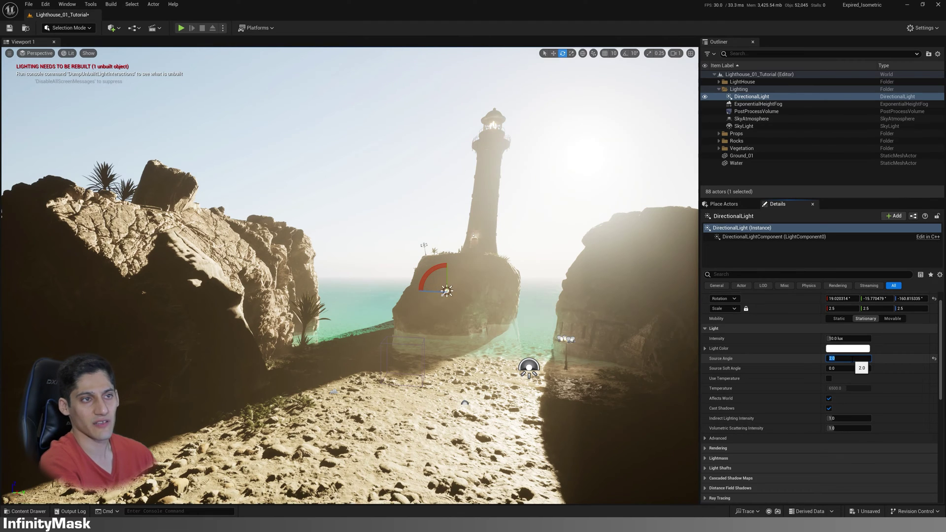
Compare source angles of 3, 1 and 0.1 on the directional light and settle on 3.
type("3")
key("Return")
type("1")
key("Return")
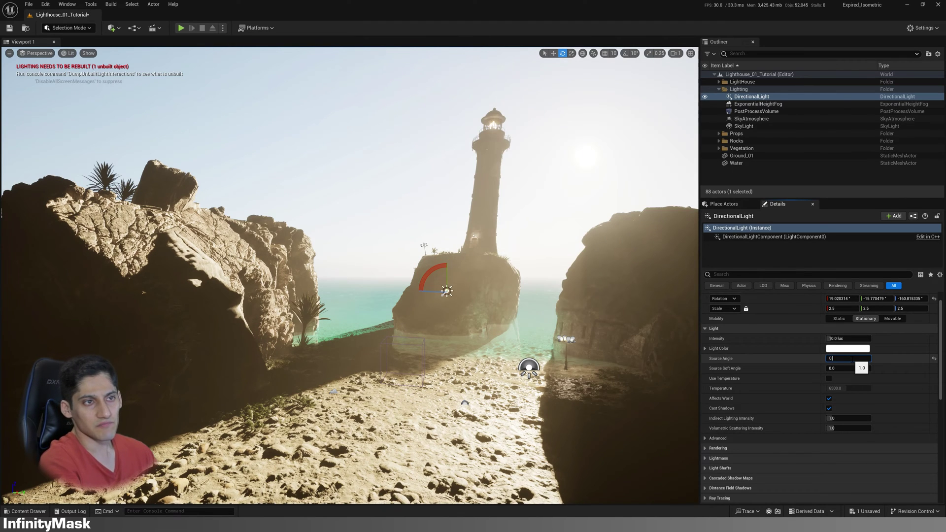
key("Return")
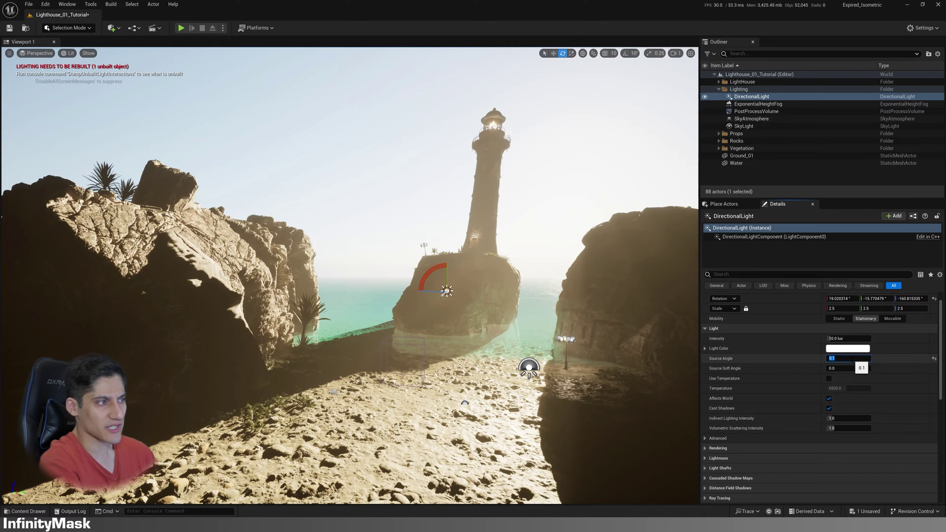
type("3")
key("Return")
Enable Real Time Capture on the sky light.
left_click(744, 126)
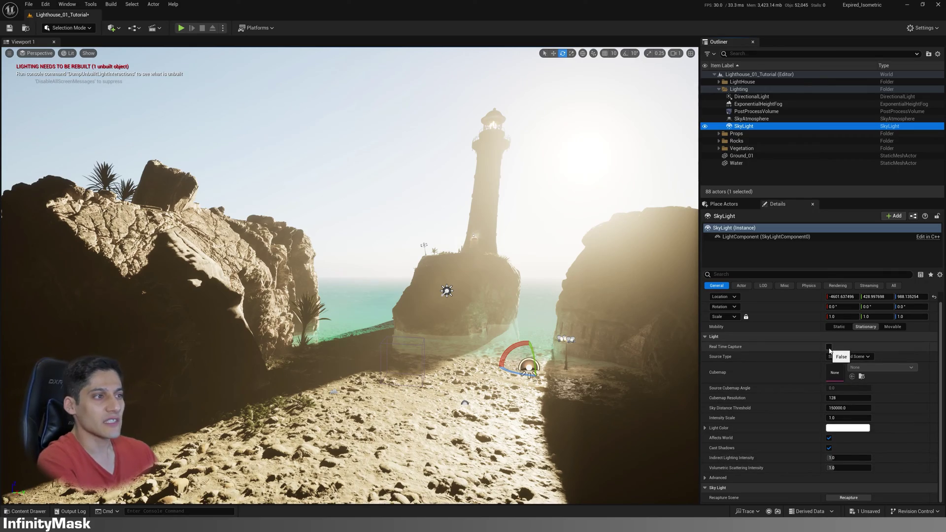
left_click(829, 347)
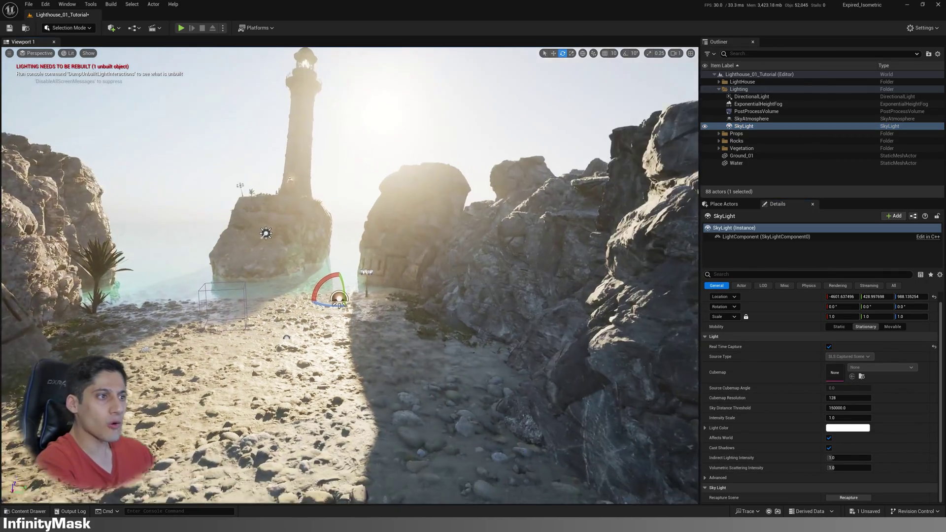
mouse_move(350, 276)
right_mouse_down()
mouse_move(429, 298)
mouse_move(382, 316)
mouse_move(306, 222)
mouse_move(350, 275)
right_mouse_up()
Turn off Real Time Capture on the sky light and set its source type to SLS Specified Cubemap with the daylight cubemap.
left_click(829, 347)
left_click(848, 356)
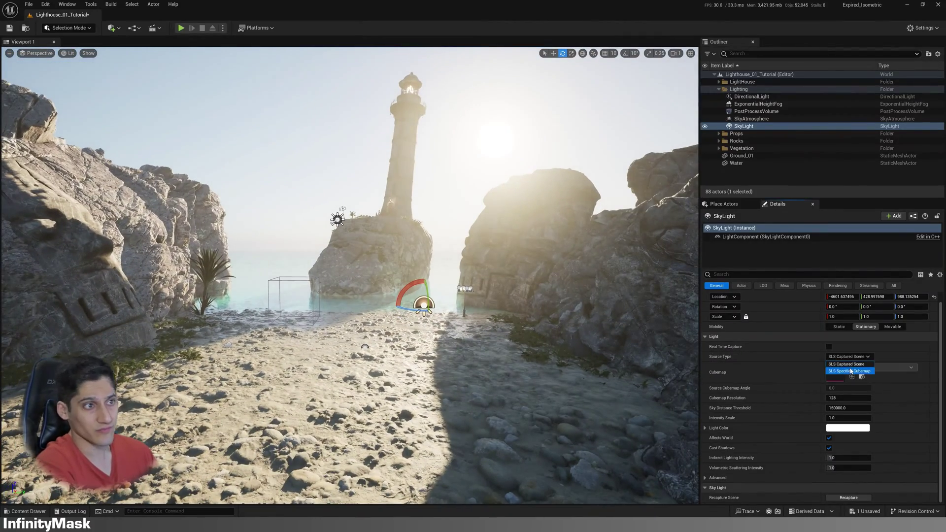
left_click(852, 370)
left_click(883, 368)
left_click(867, 316)
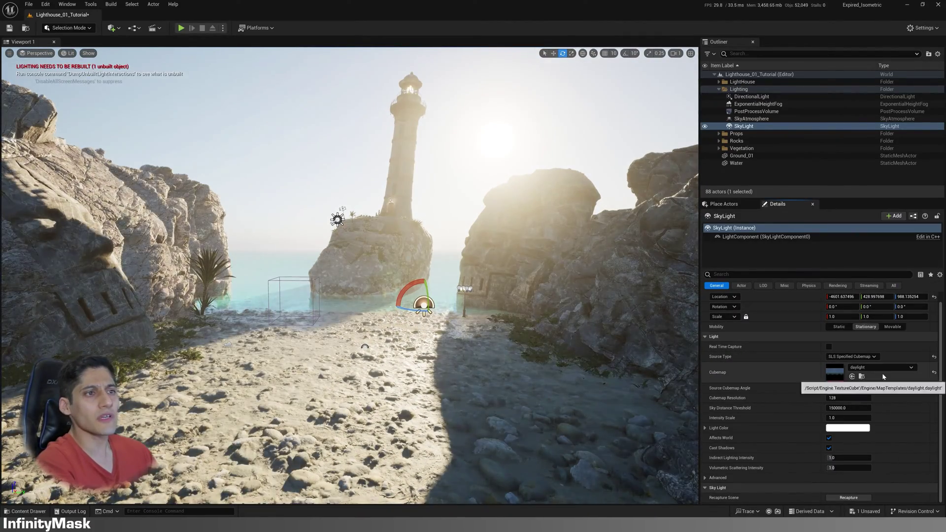
Try other cubemaps on the sky light, including DefaultCubemap and Desert_Outer_HDR.
left_click(883, 368)
left_click(879, 317)
left_click(881, 368)
left_click(887, 337)
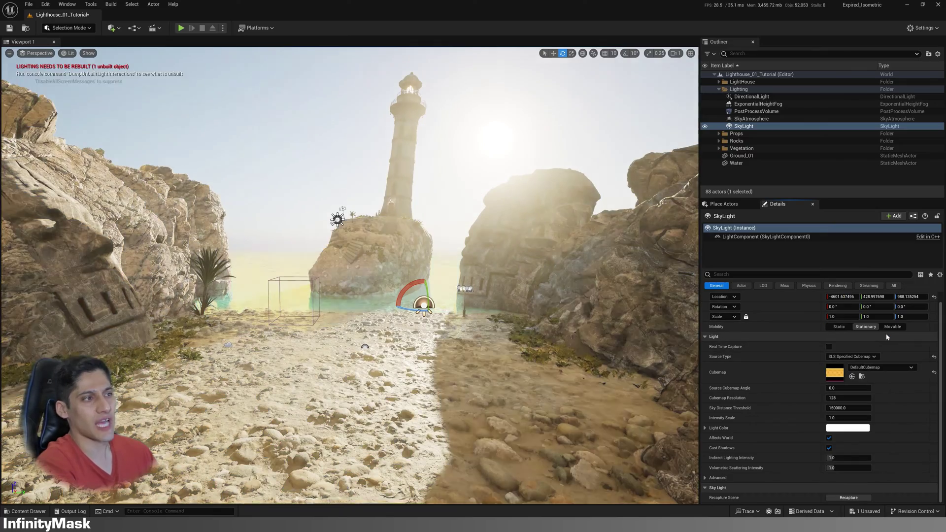
left_click(882, 368)
left_click(873, 338)
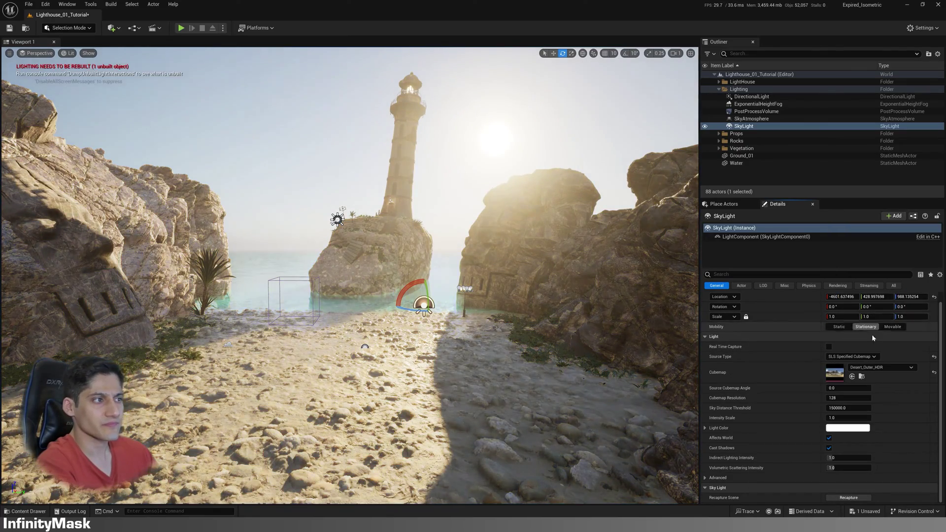
Set the sky light's cubemap to SunsetAmbientCubemap and turn Real Time Capture back on.
left_click(882, 368)
scroll(882, 332, "down", 5)
left_click(883, 332)
right_click_drag(582, 306, 564, 296)
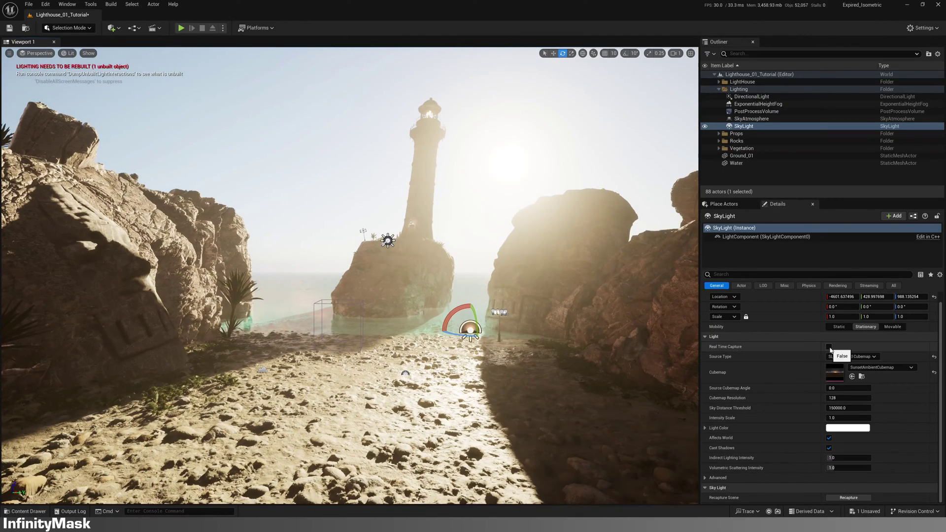
Override the bloom method of the post process volume and set it to Convolution.
left_click(757, 112)
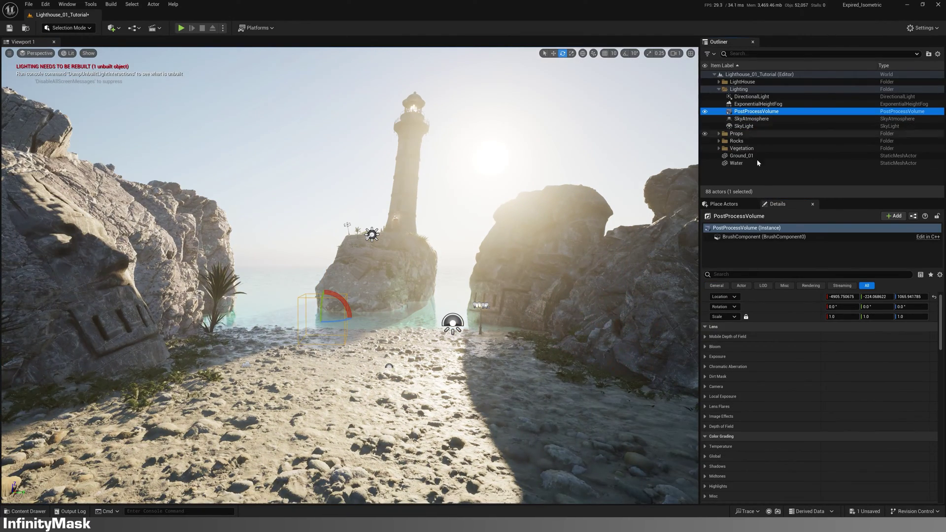
left_click(720, 347)
left_click(719, 357)
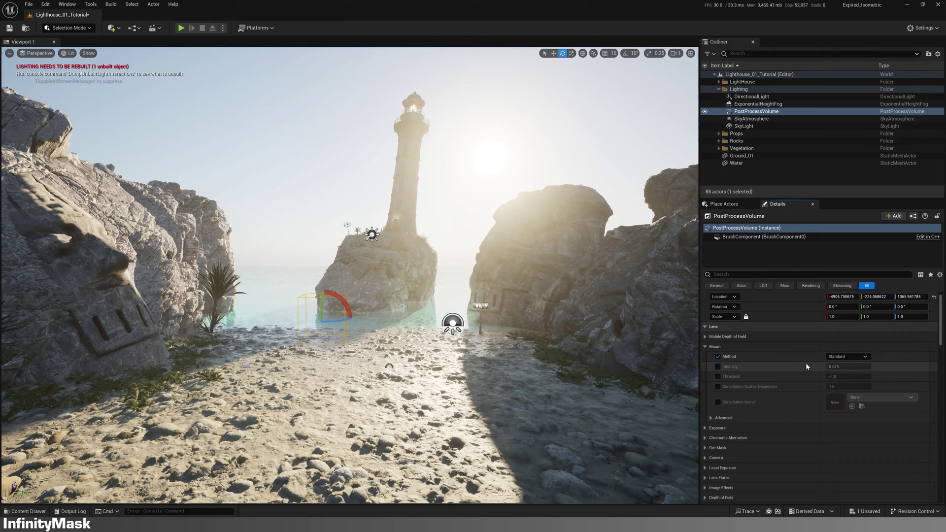
left_click(846, 356)
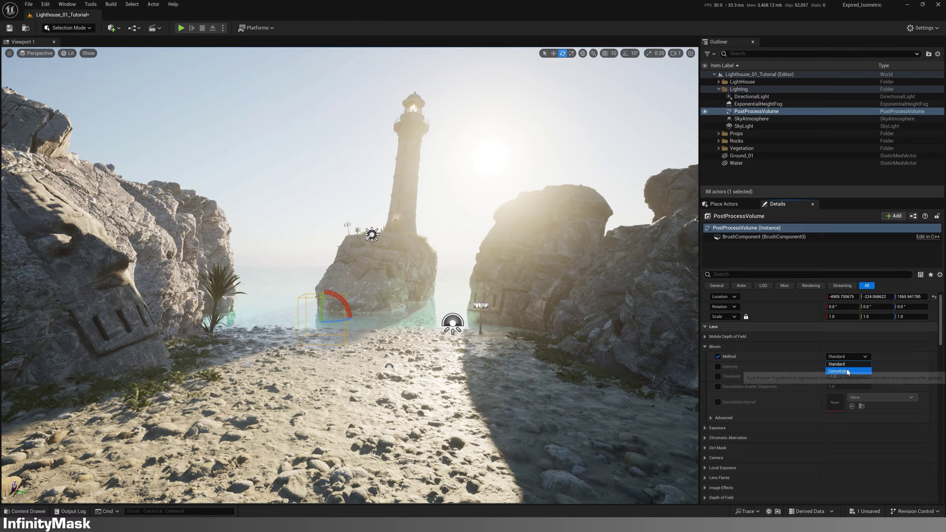
left_click(854, 373)
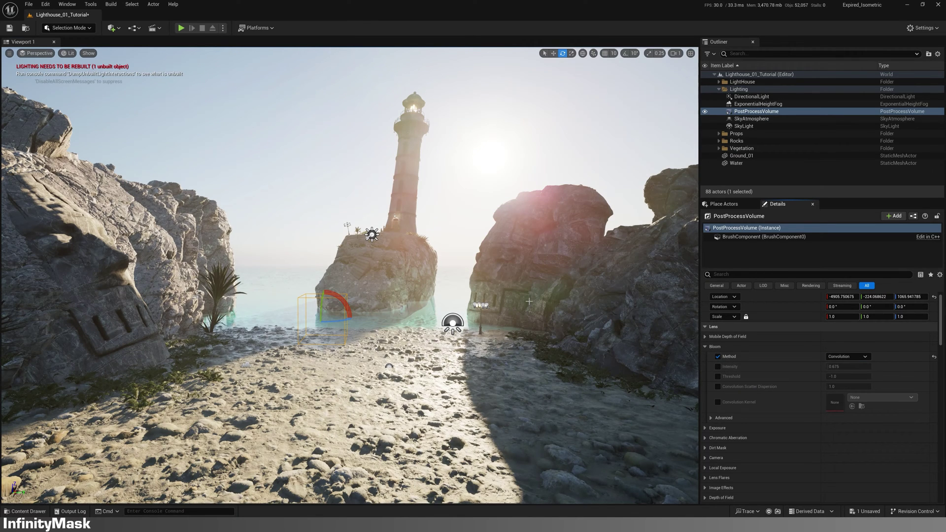
right_click_drag(548, 295, 508, 291)
right_click_drag(336, 276, 345, 276)
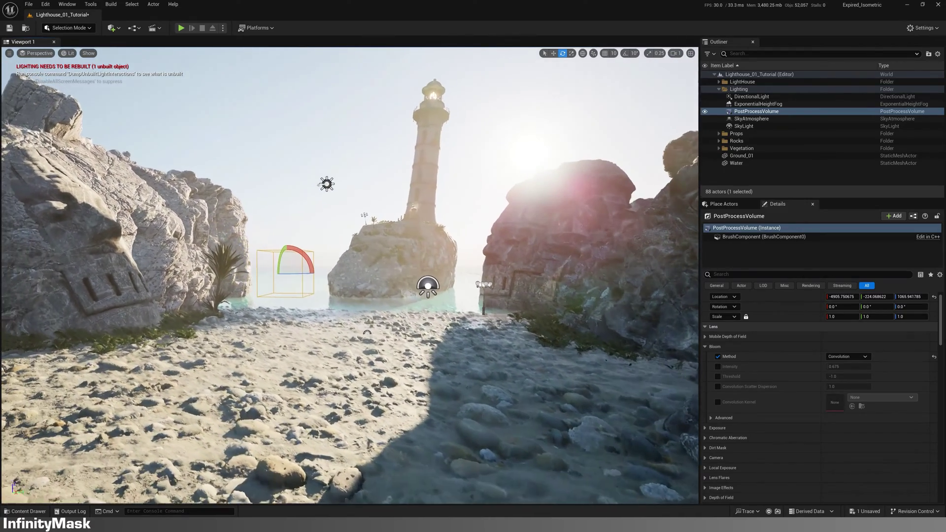
Override the bloom intensity of the post process volume and set it to 0.1.
left_click(718, 367)
left_click(844, 367)
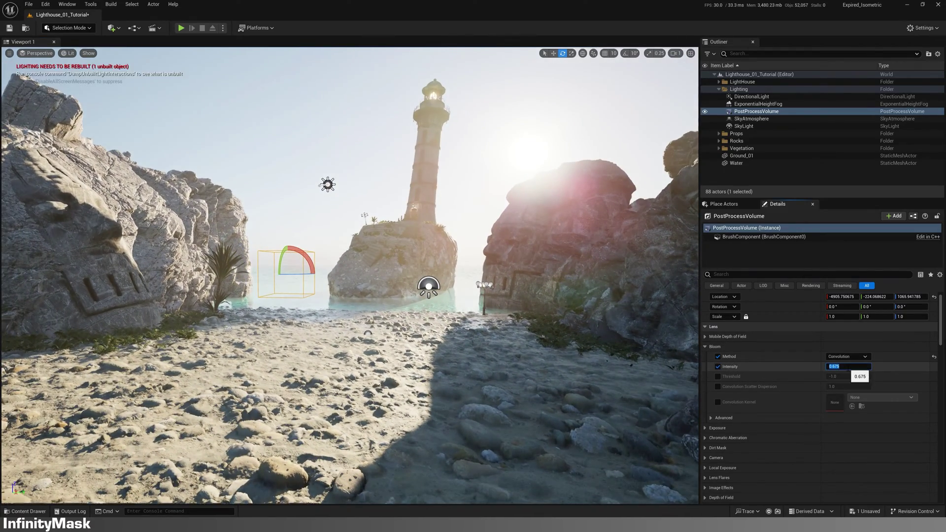
type("0.1")
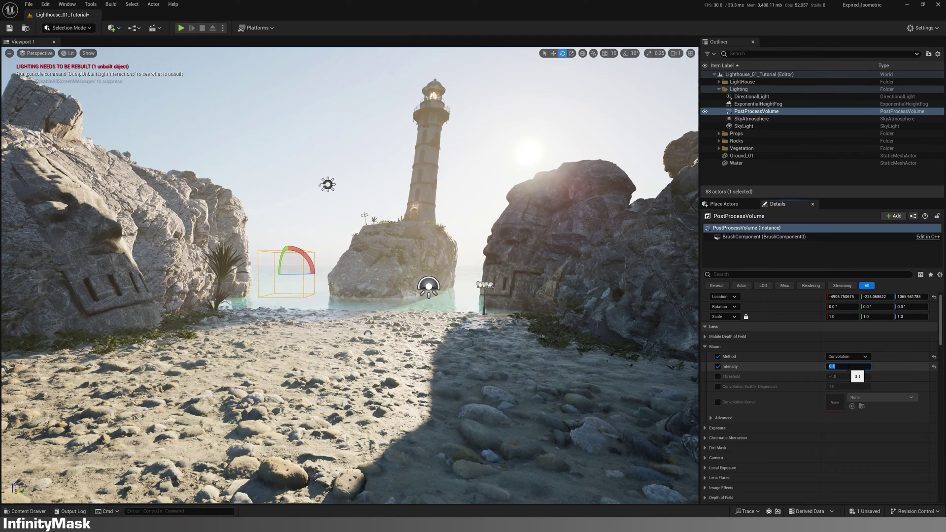
key("Return")
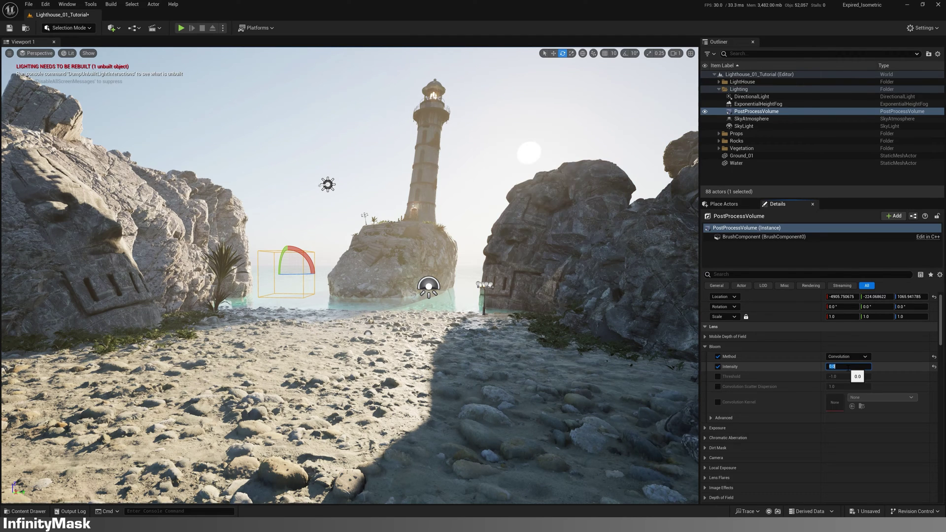
type("0.1")
left_click(750, 351)
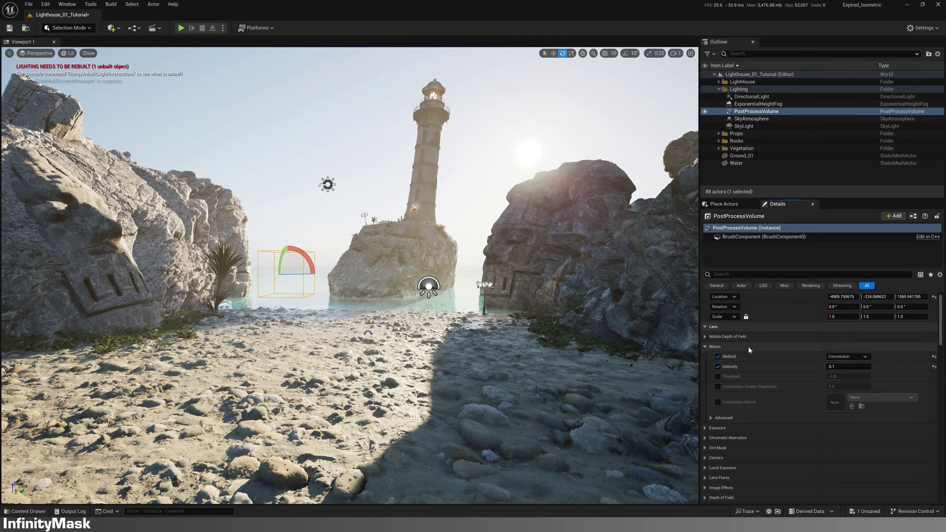
left_click(713, 347)
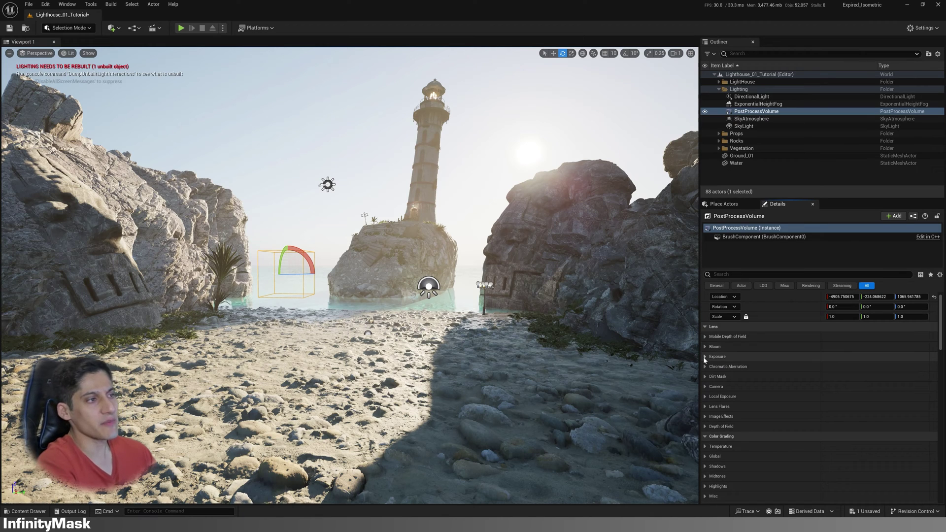
Override Min EV100 in the post process volume's exposure settings and set it to 0.
left_click(704, 356)
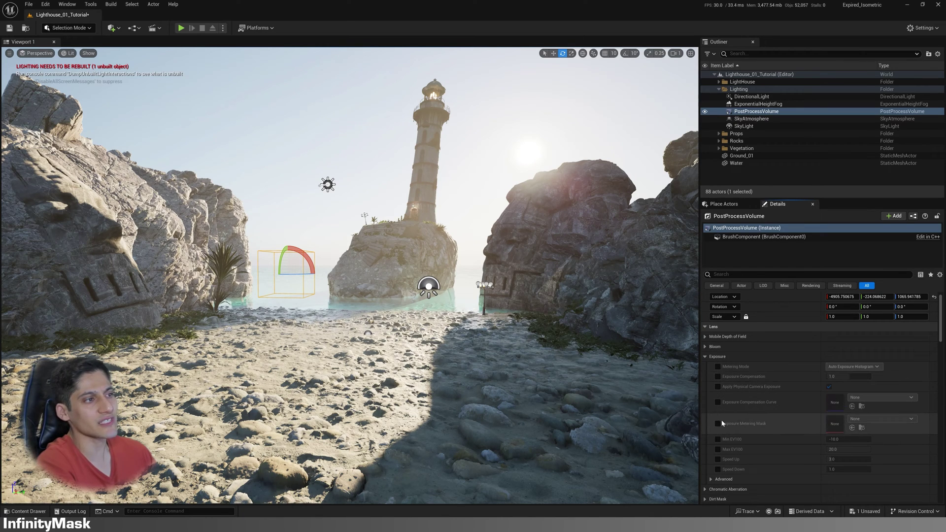
left_click(718, 440)
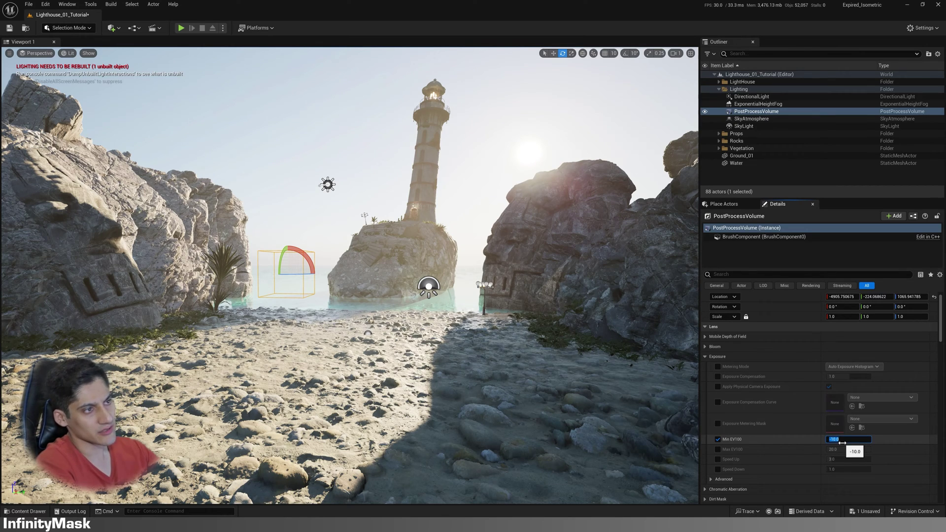
key("Return")
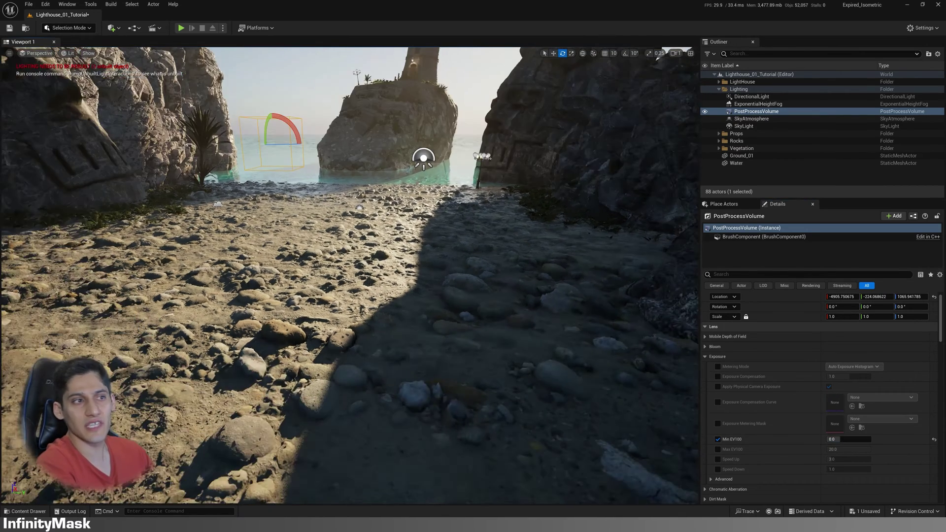
right_click_drag(350, 316, 344, 195)
Try a sky light intensity of 3 cd/m2, settle on 2 cd/m2 and check the lighting around the beach.
left_click(745, 126)
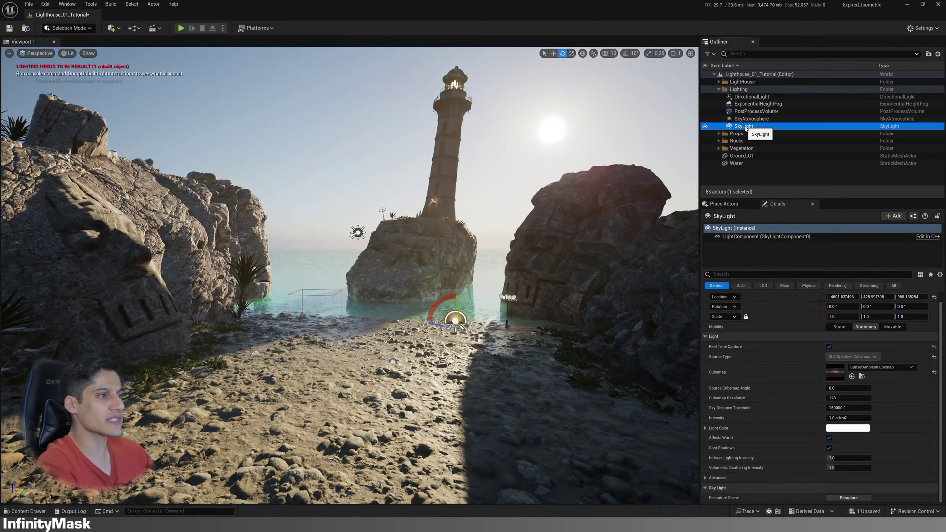
left_click(849, 418)
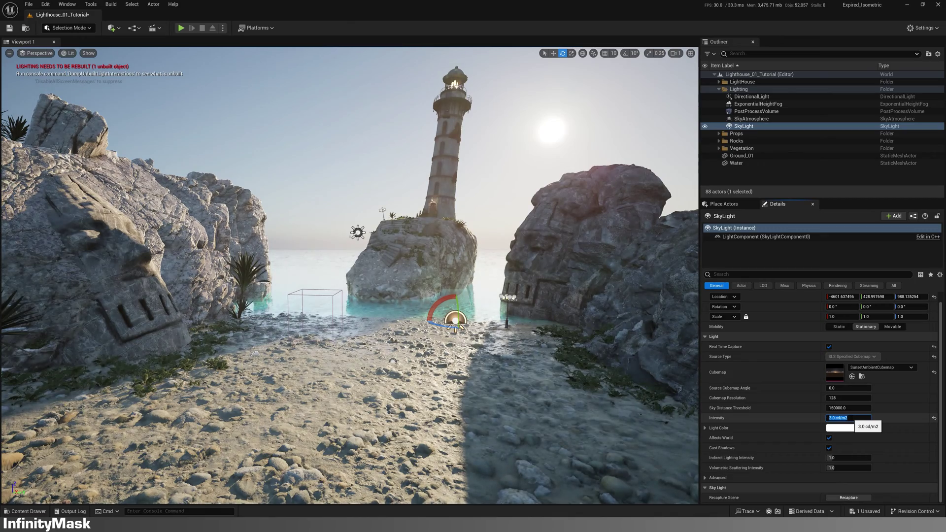
right_click_drag(444, 276, 513, 315)
key("w")
key("s")
scroll(510, 323, "up", 3)
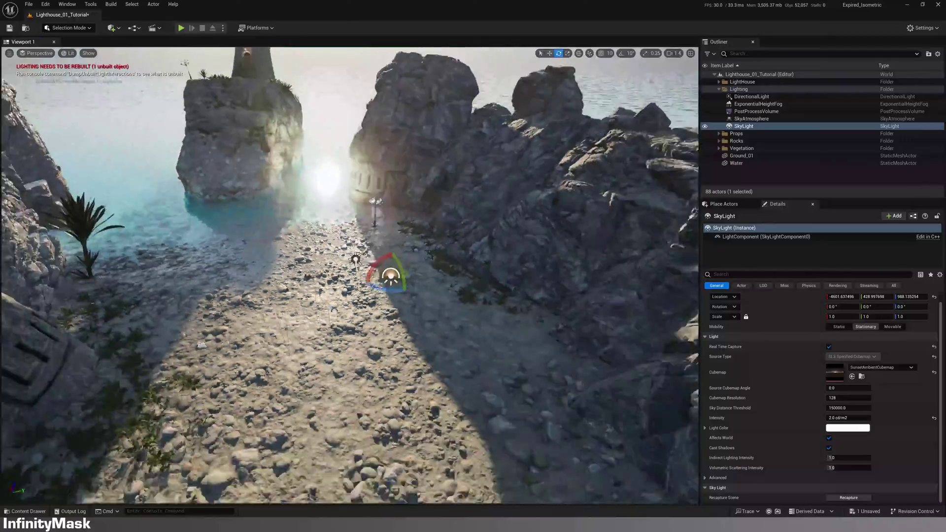
key("w")
right_click_drag(365, 301, 422, 238)
scroll(431, 241, "down", 10)
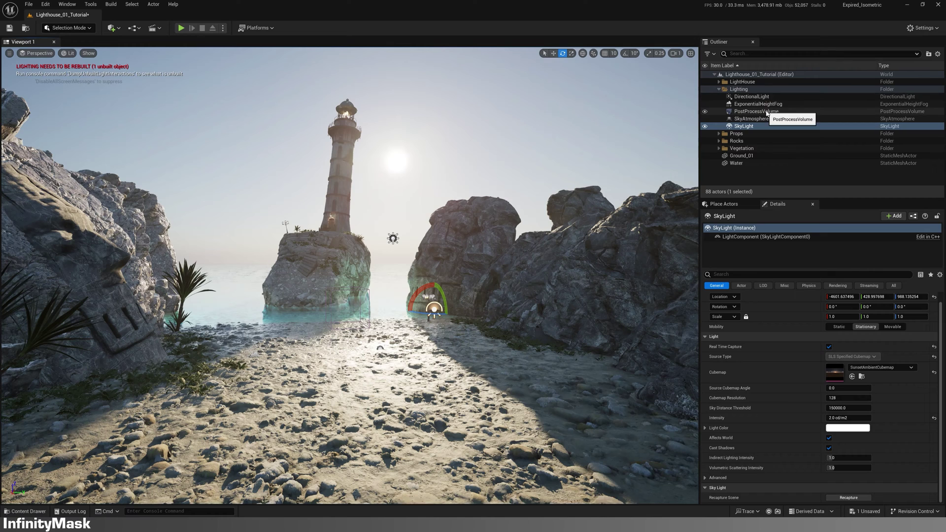
Enable Use Temperature on the directional light and set its temperature to 6000.
left_click(765, 99)
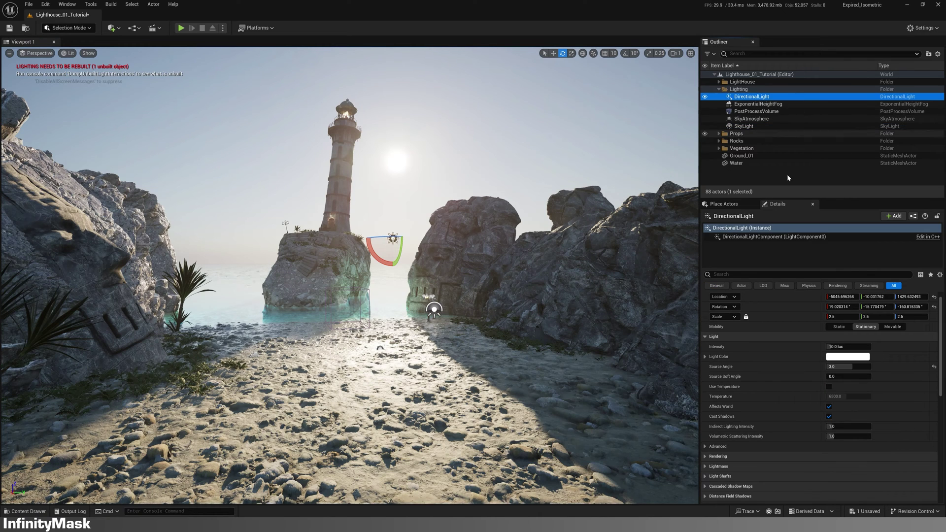
left_click(829, 387)
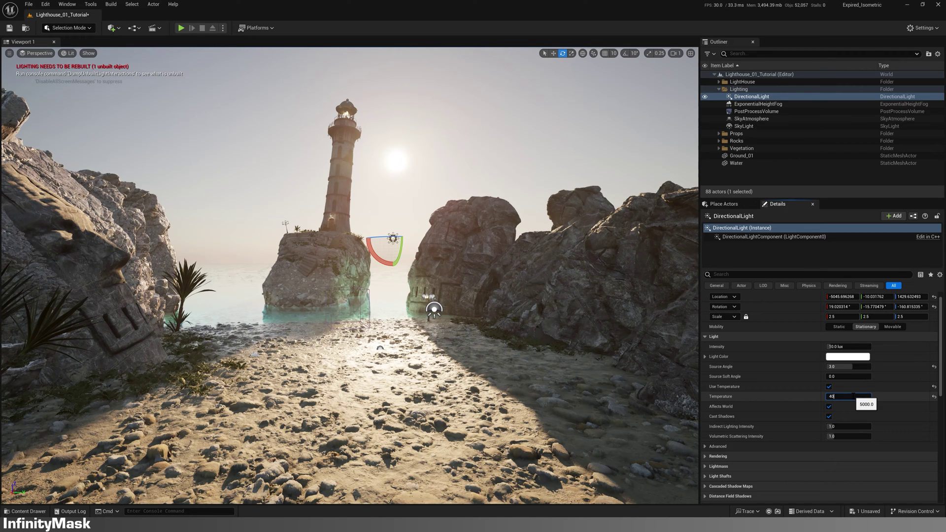
type("6000")
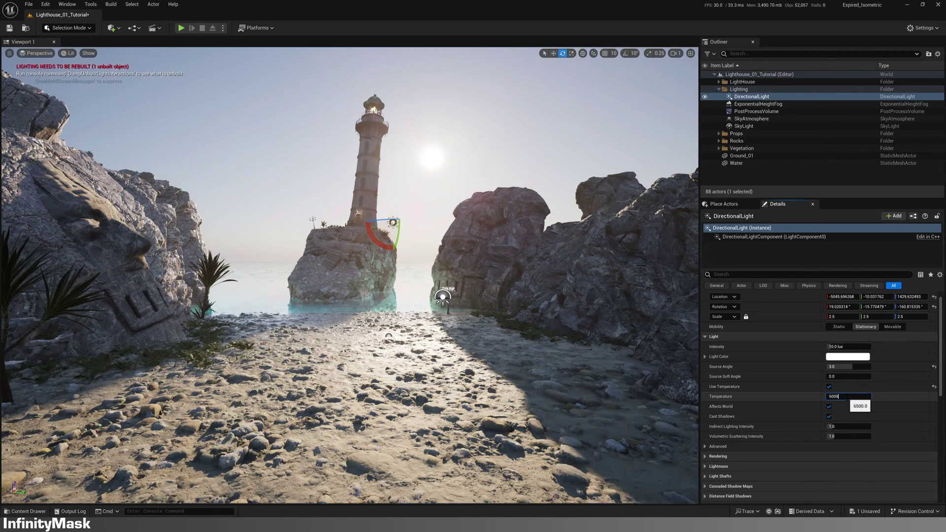
Try indirect lighting intensities of 100 and 1000 on the directional light and settle on 2.
left_click(841, 427)
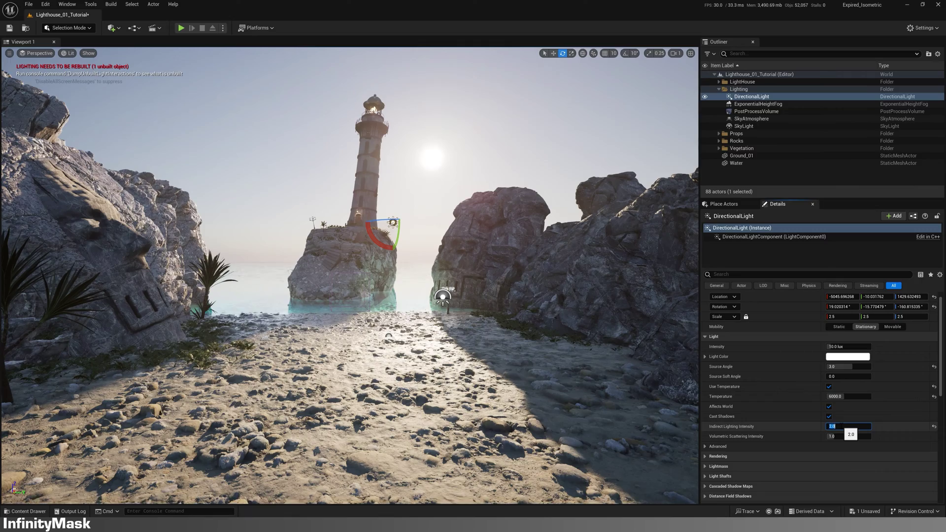
type("100")
key("Return")
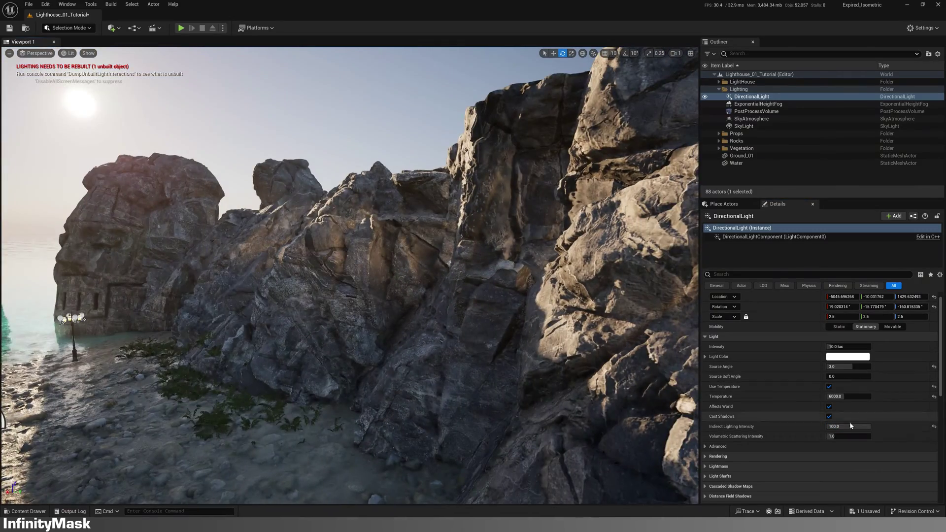
left_click(851, 426)
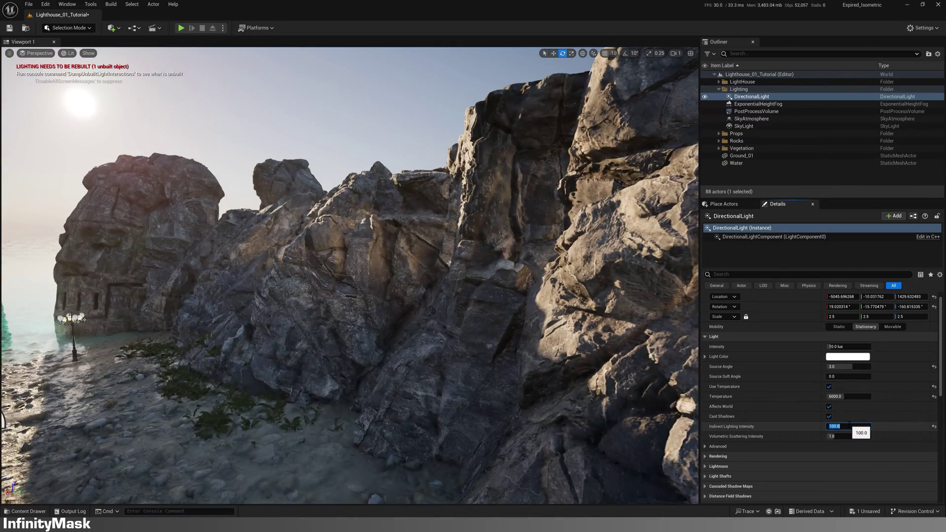
key("Return")
right_click_drag(592, 316, 522, 271)
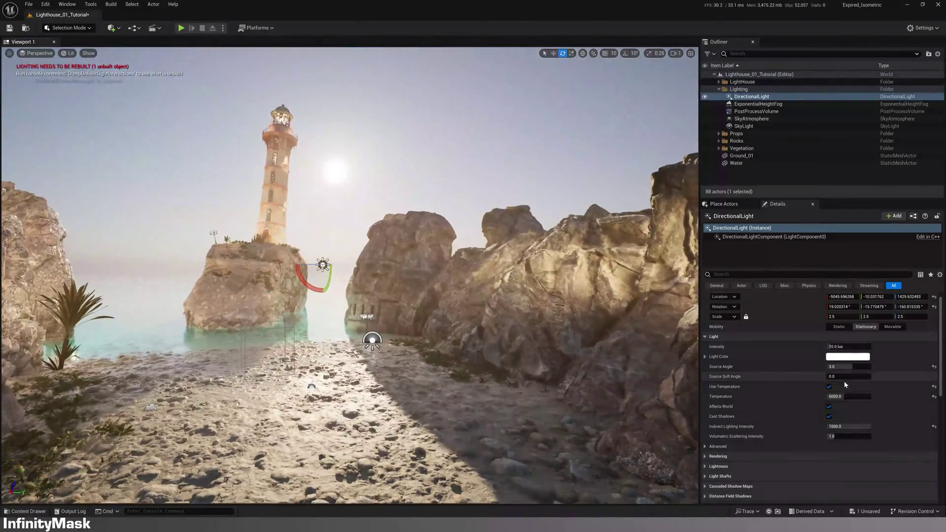
left_click(845, 426)
type("6")
key("Return")
type("2")
key("Return")
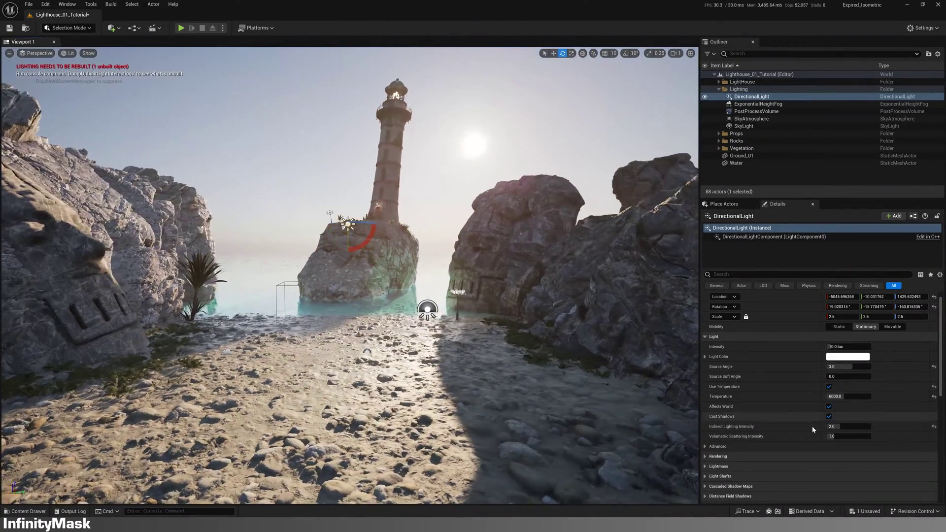
Try a volumetric scattering intensity of about 2.6 on the directional light and return it to 1.
right_click_drag(350, 276, 428, 275)
left_click_drag(846, 437, 850, 436)
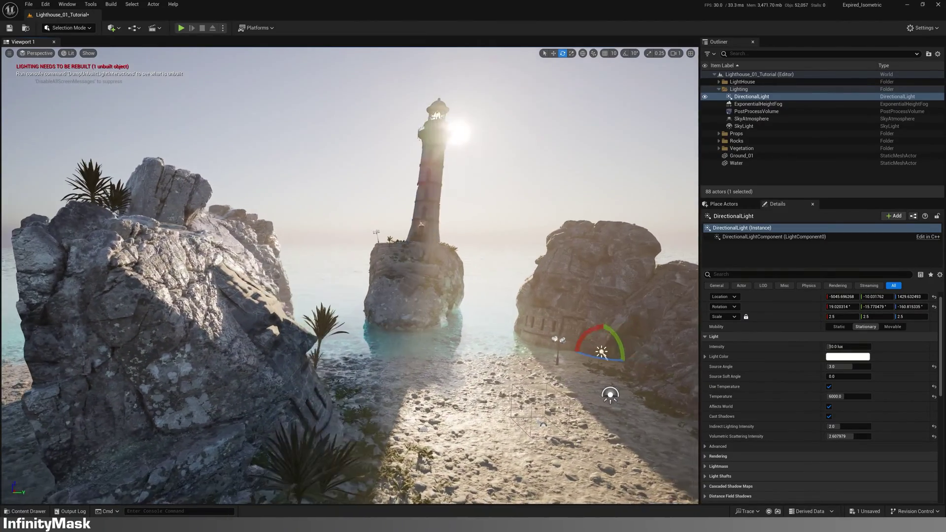
left_click(847, 437)
type("1")
key("Return")
right_click_drag(566, 325, 535, 326)
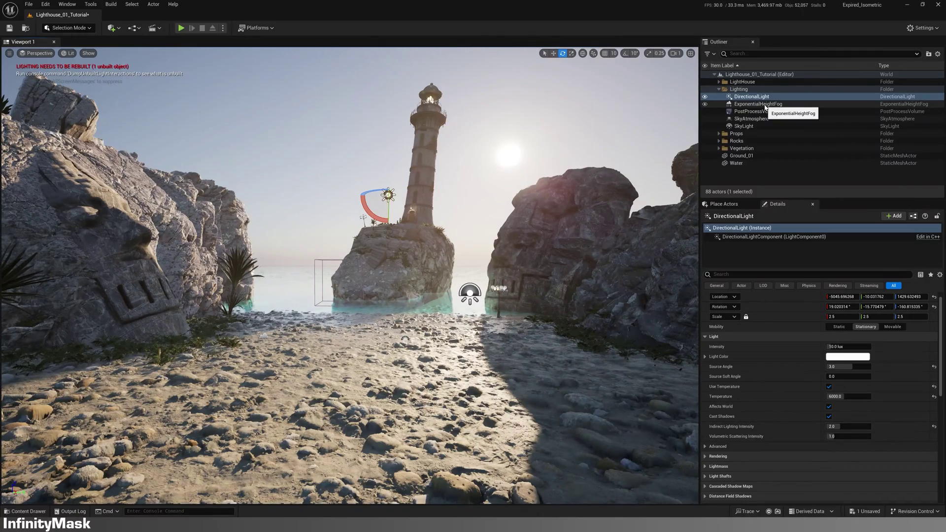
Rotate the directional light to a pitch of about -1.5° so the sun sits just above the sea horizon beside the lighthouse.
left_click_drag(388, 210, 388, 236)
right_click_drag(464, 202, 475, 203)
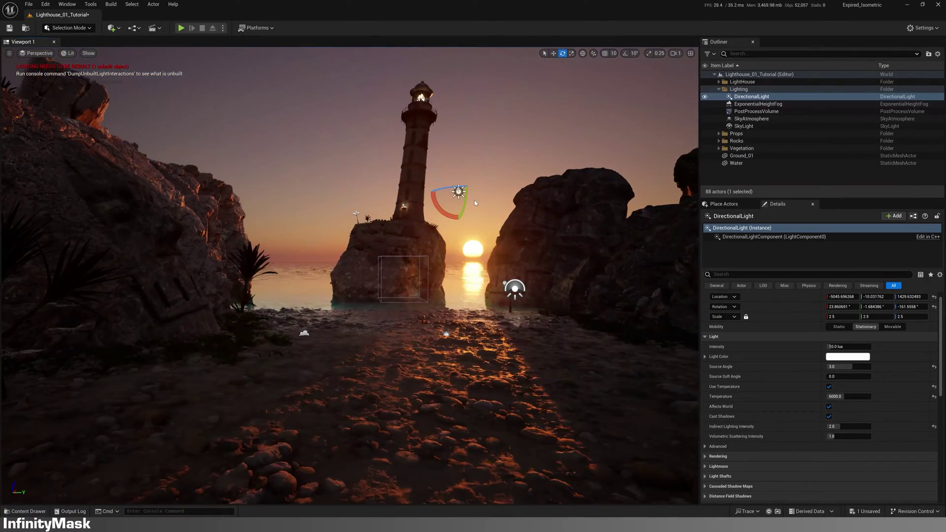
left_click_drag(464, 203, 464, 201)
right_click_drag(463, 201, 461, 168)
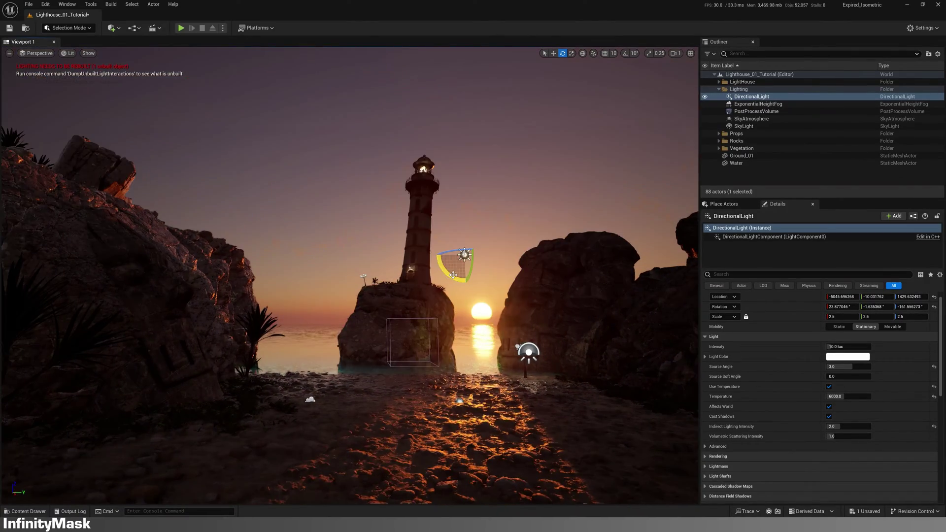
left_click_drag(448, 273, 458, 282)
mouse_move(461, 228)
left_mouse_down()
mouse_move(451, 230)
mouse_move(463, 228)
left_mouse_up()
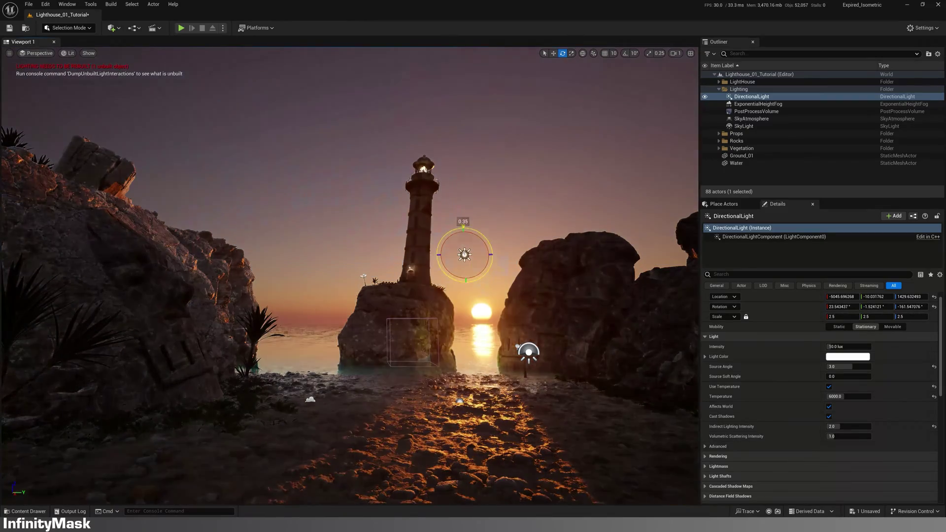
Hide and restore the exponential height fog and the post process volume in turn to compare their effect on the sunset.
left_click(705, 105)
left_click(705, 104)
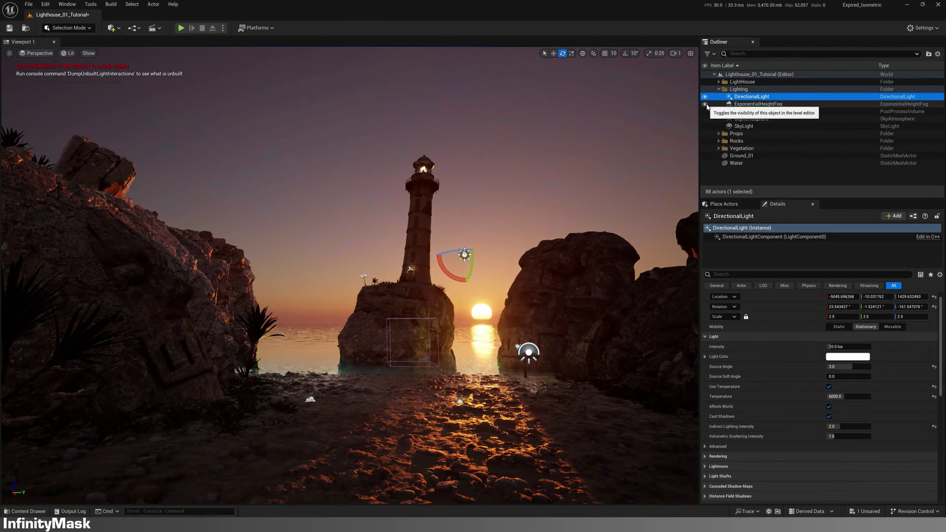
left_click(705, 105)
left_click(705, 105)
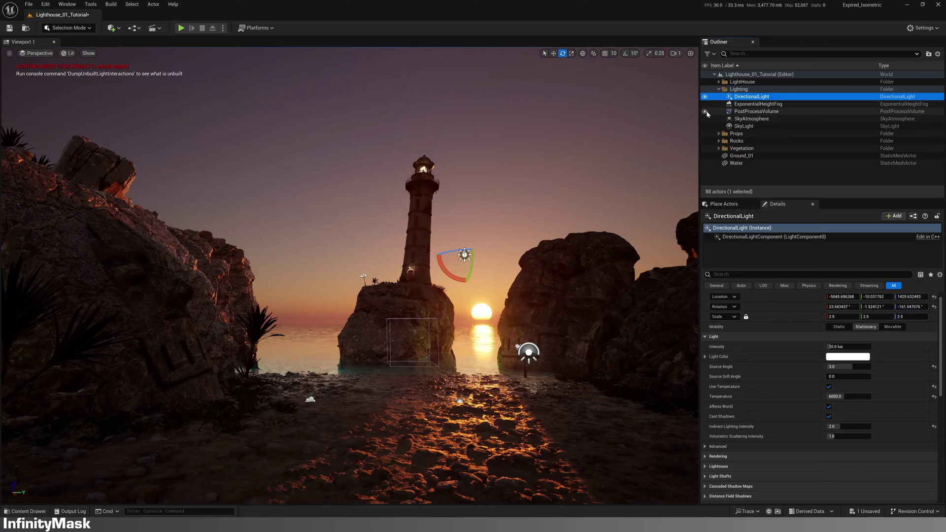
left_click(705, 112)
right_click_drag(493, 236, 473, 296)
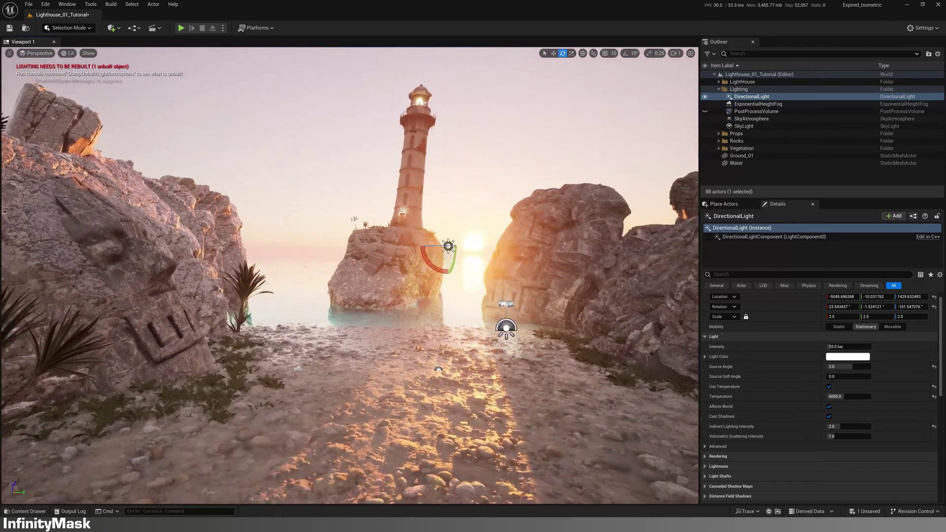
left_click(705, 111)
Hide and restore the sky atmosphere and the sky light in turn to compare their contribution to the scene.
left_click(773, 120)
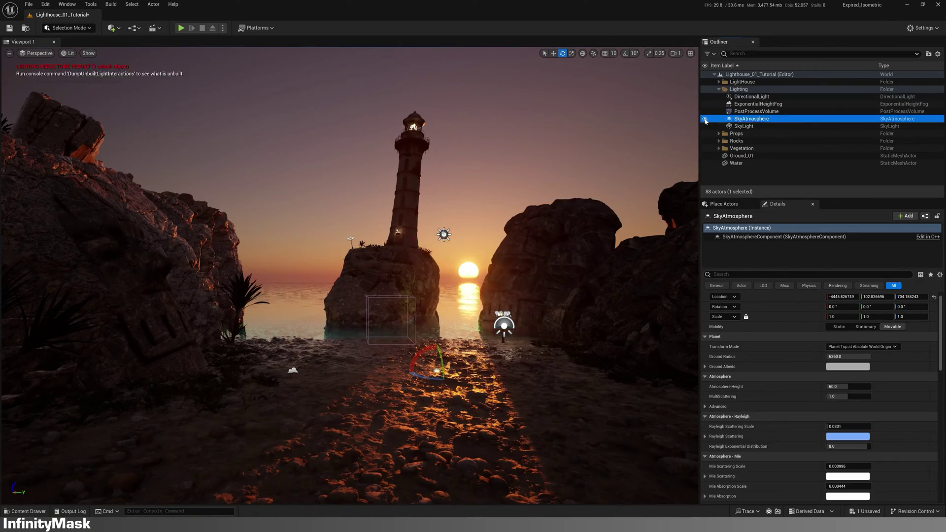
left_click(706, 119)
right_click_drag(610, 154, 517, 143)
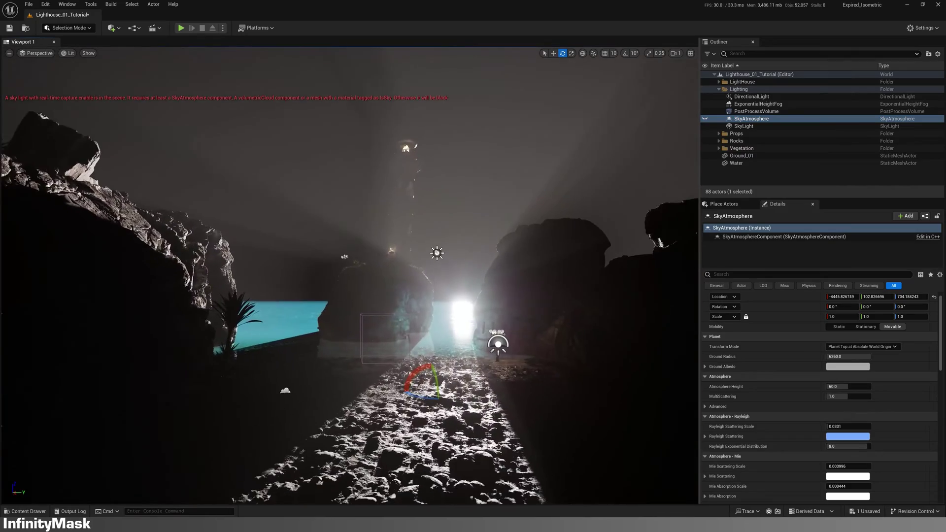
left_click(705, 118)
left_click(705, 127)
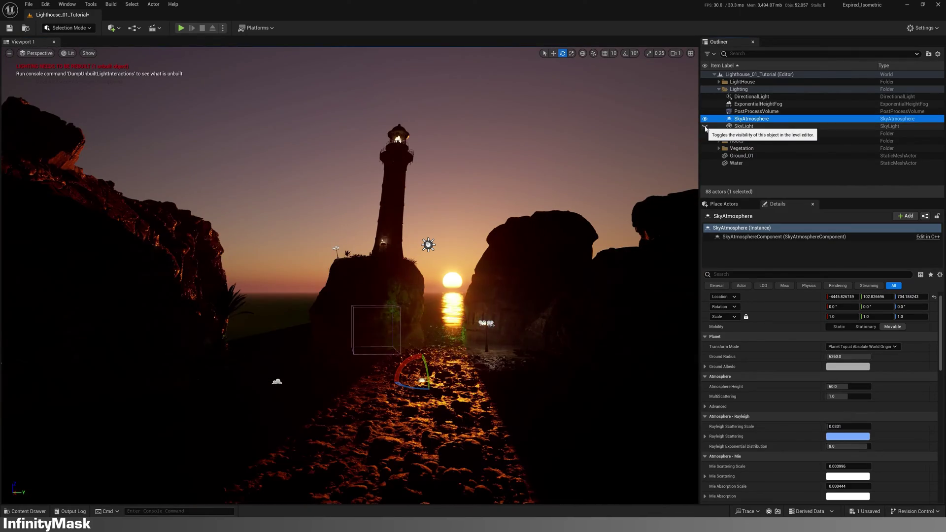
left_click(706, 127)
left_click(705, 127)
left_click(706, 127)
Raise the sun to a pitch of about -19° with the directional light, comparing the scene with the sky light and directional light hidden.
left_click(428, 245)
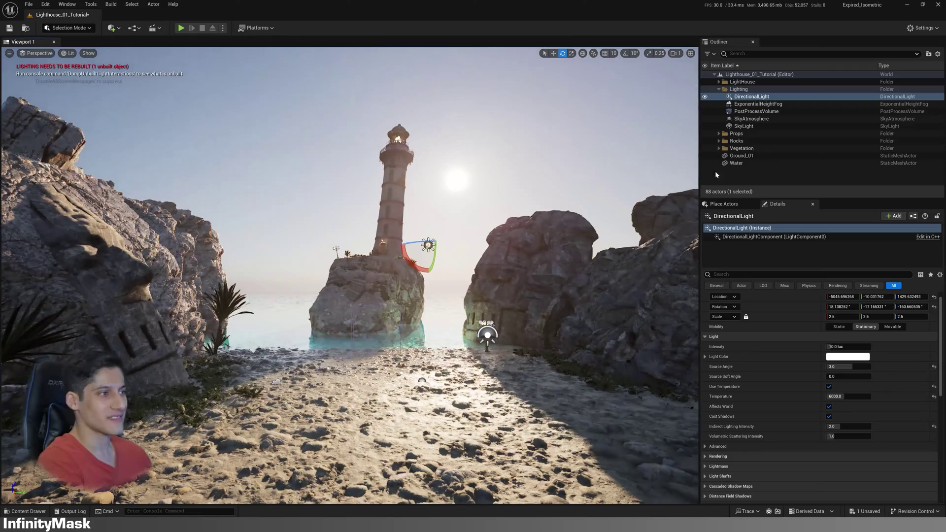
left_click(705, 126)
left_click(705, 126)
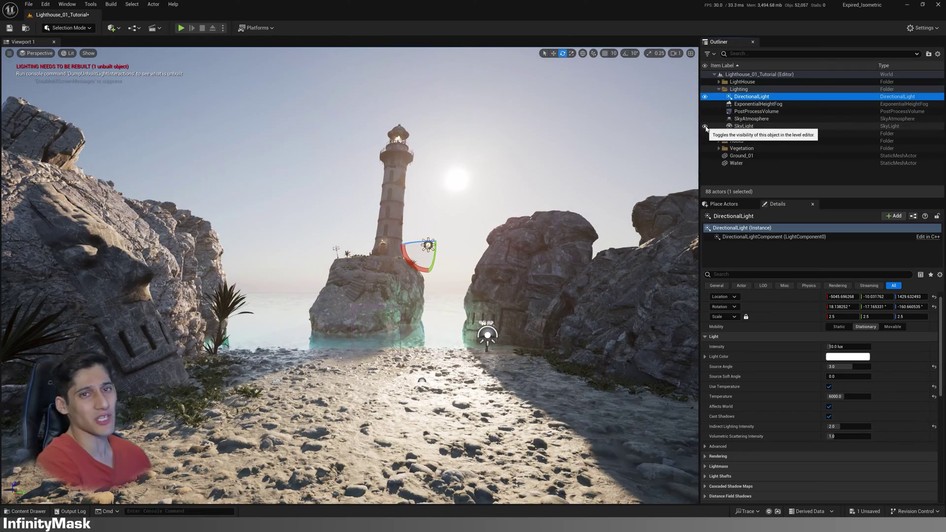
left_click(706, 97)
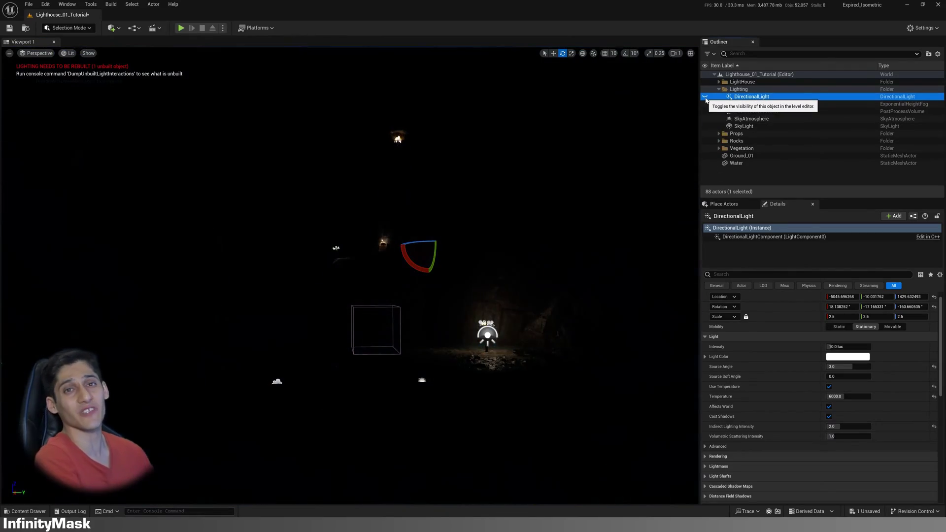
left_click(705, 98)
mouse_move(435, 252)
left_mouse_down()
mouse_move(435, 227)
mouse_move(432, 259)
left_mouse_up()
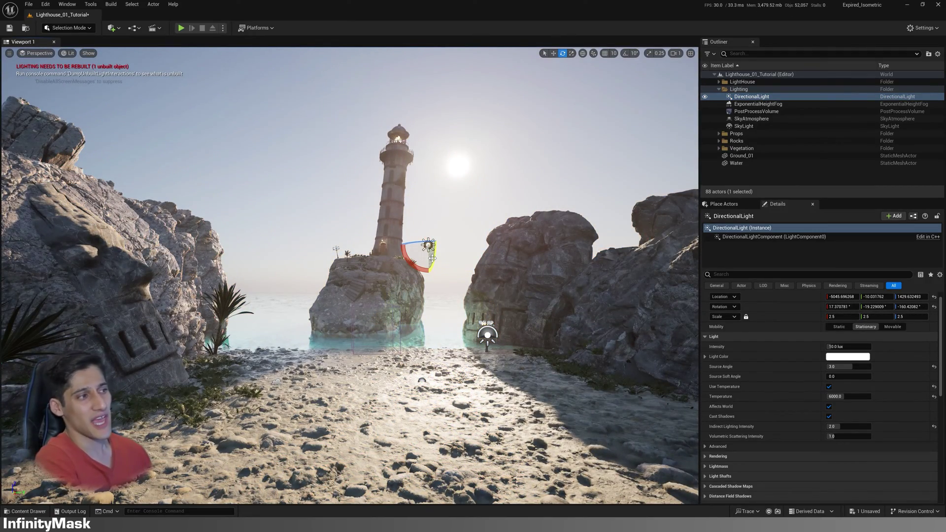